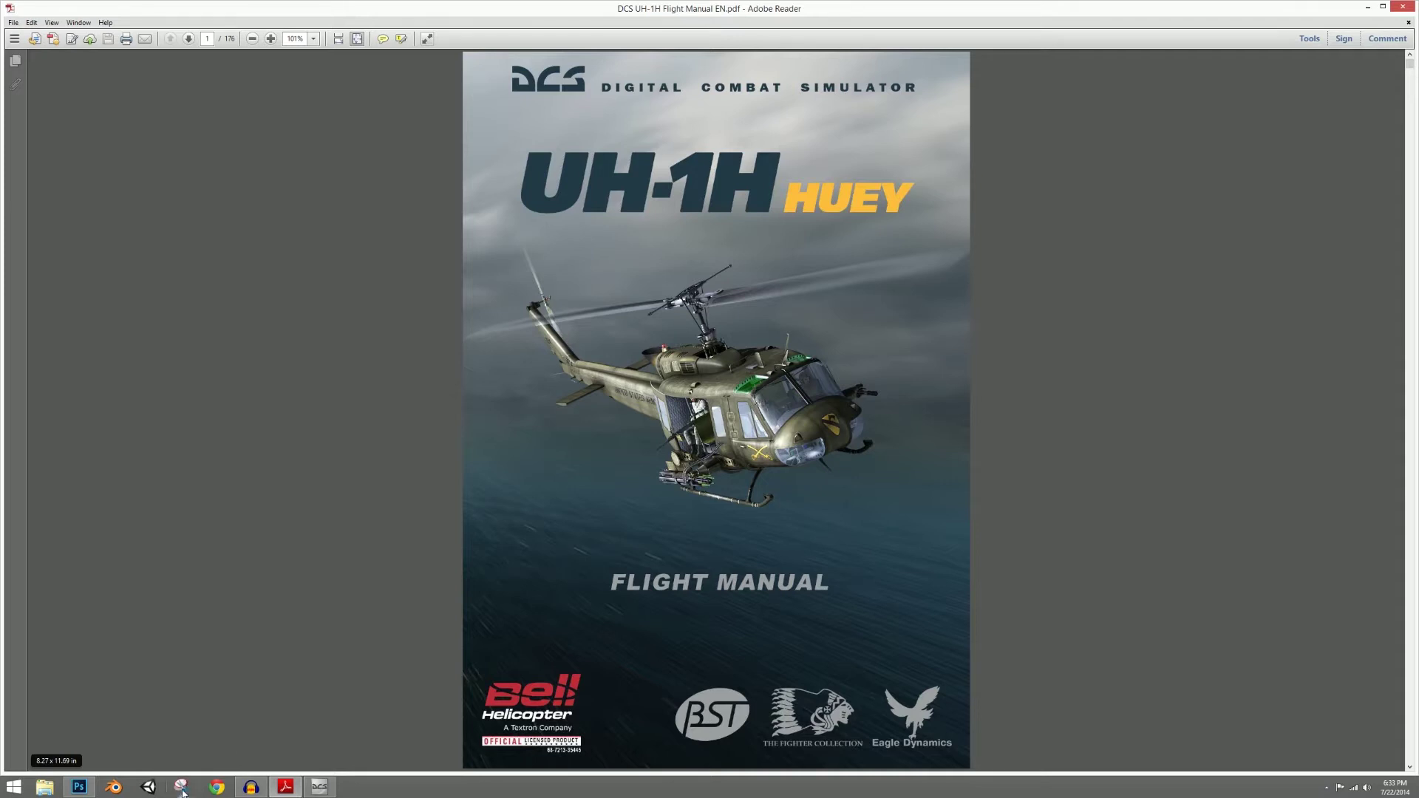
# - Switch to Snipping Tool and capture the entire cover page of the UH-1H flight manual as a new snip
pyautogui.click(184, 788)
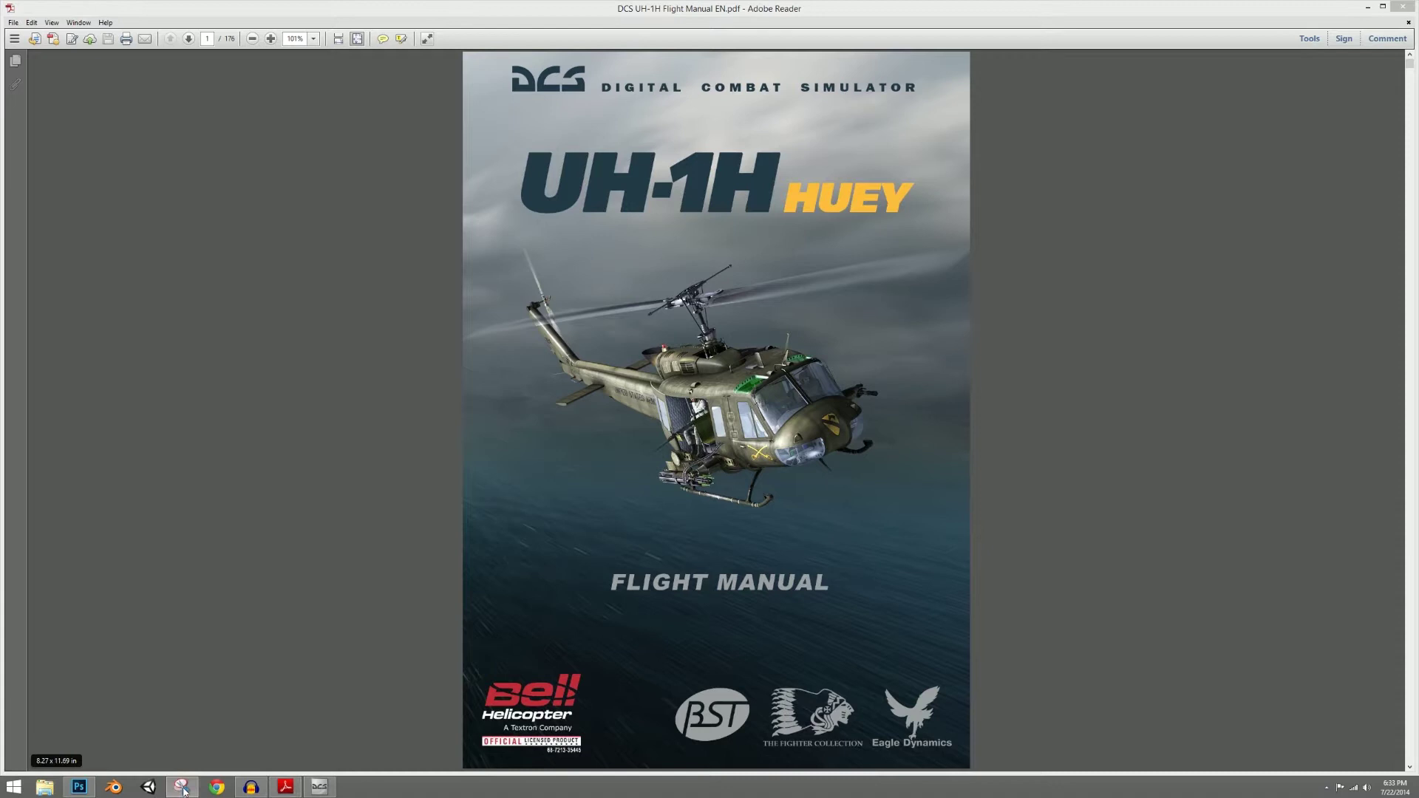
pyautogui.moveTo(233, 223); pyautogui.dragTo(336, 141)
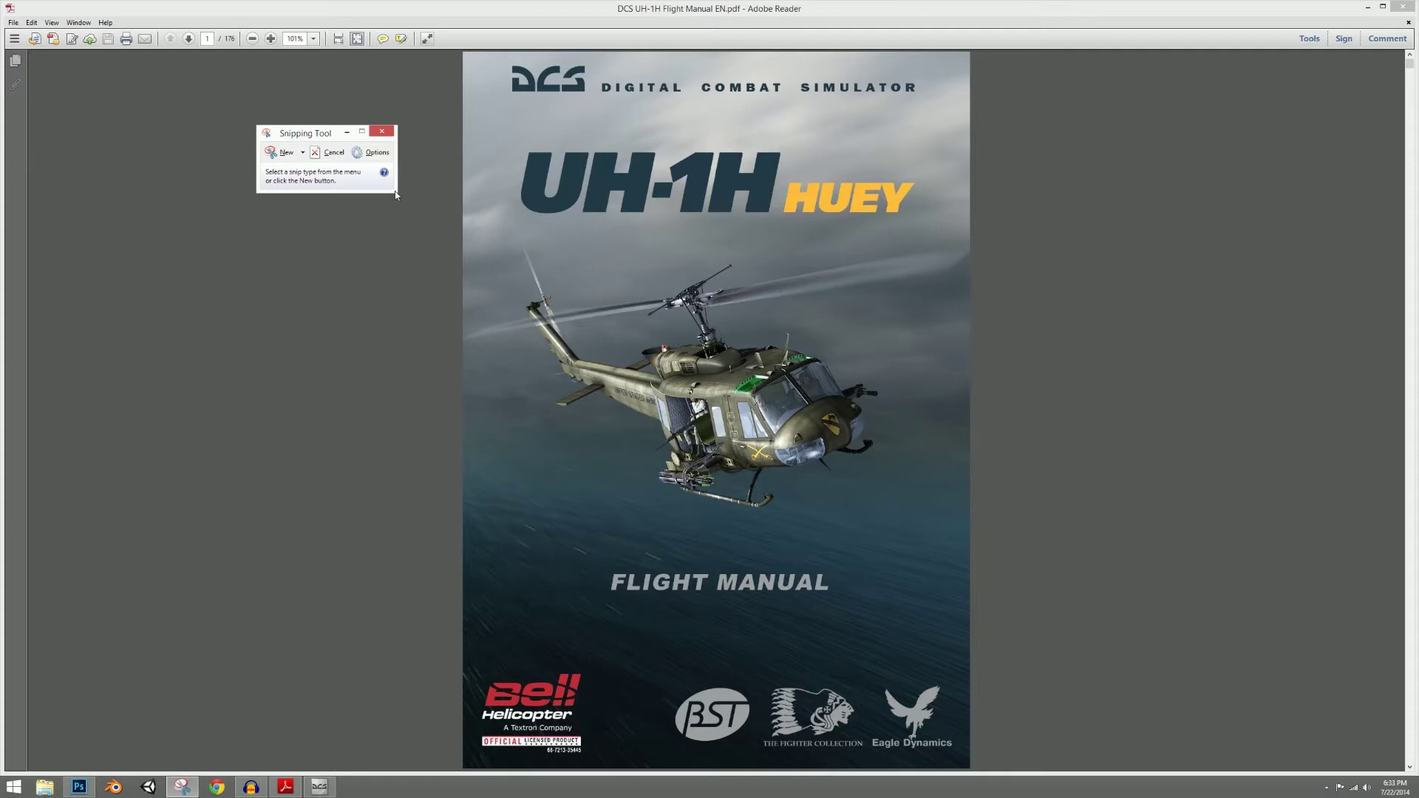
pyautogui.moveTo(312, 136); pyautogui.dragTo(263, 129)
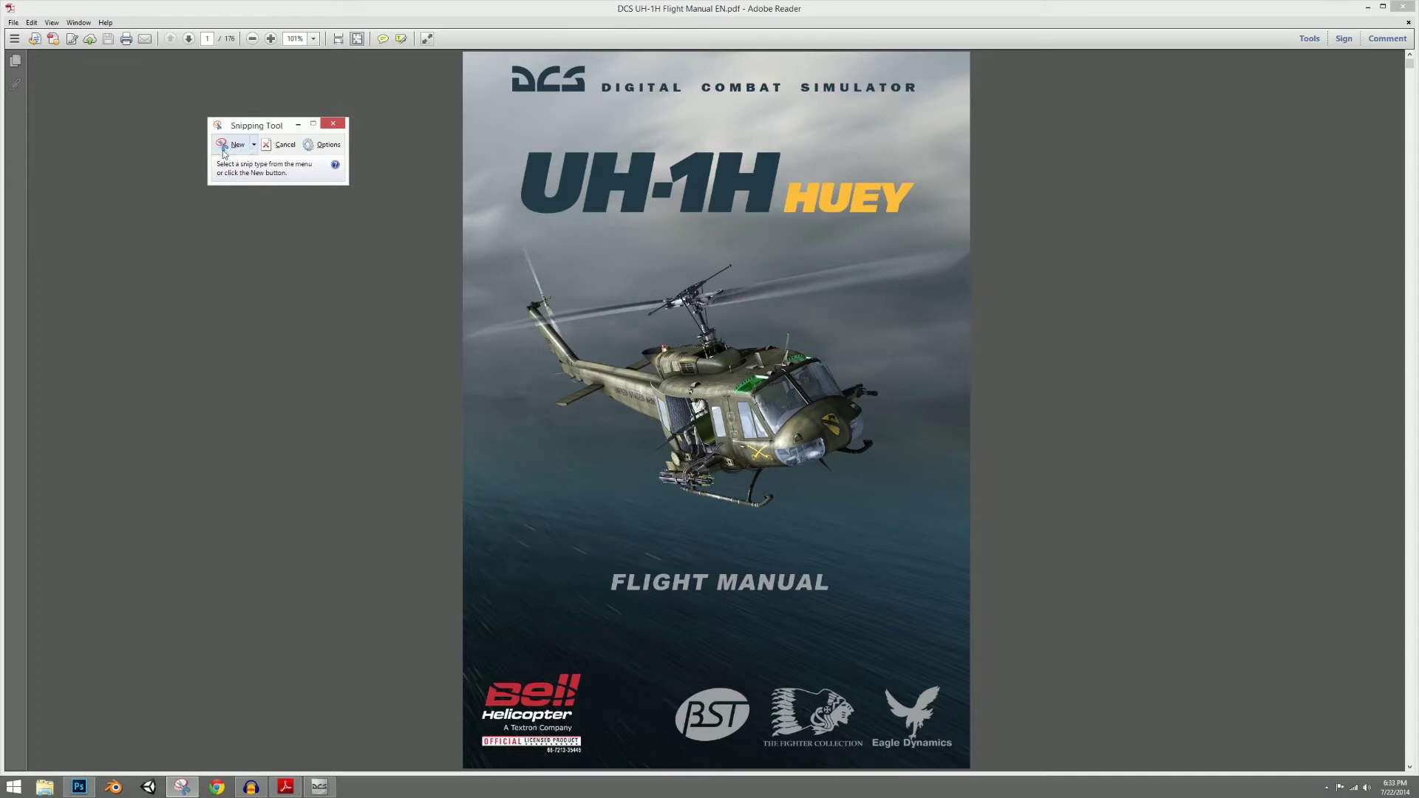
pyautogui.click(235, 145)
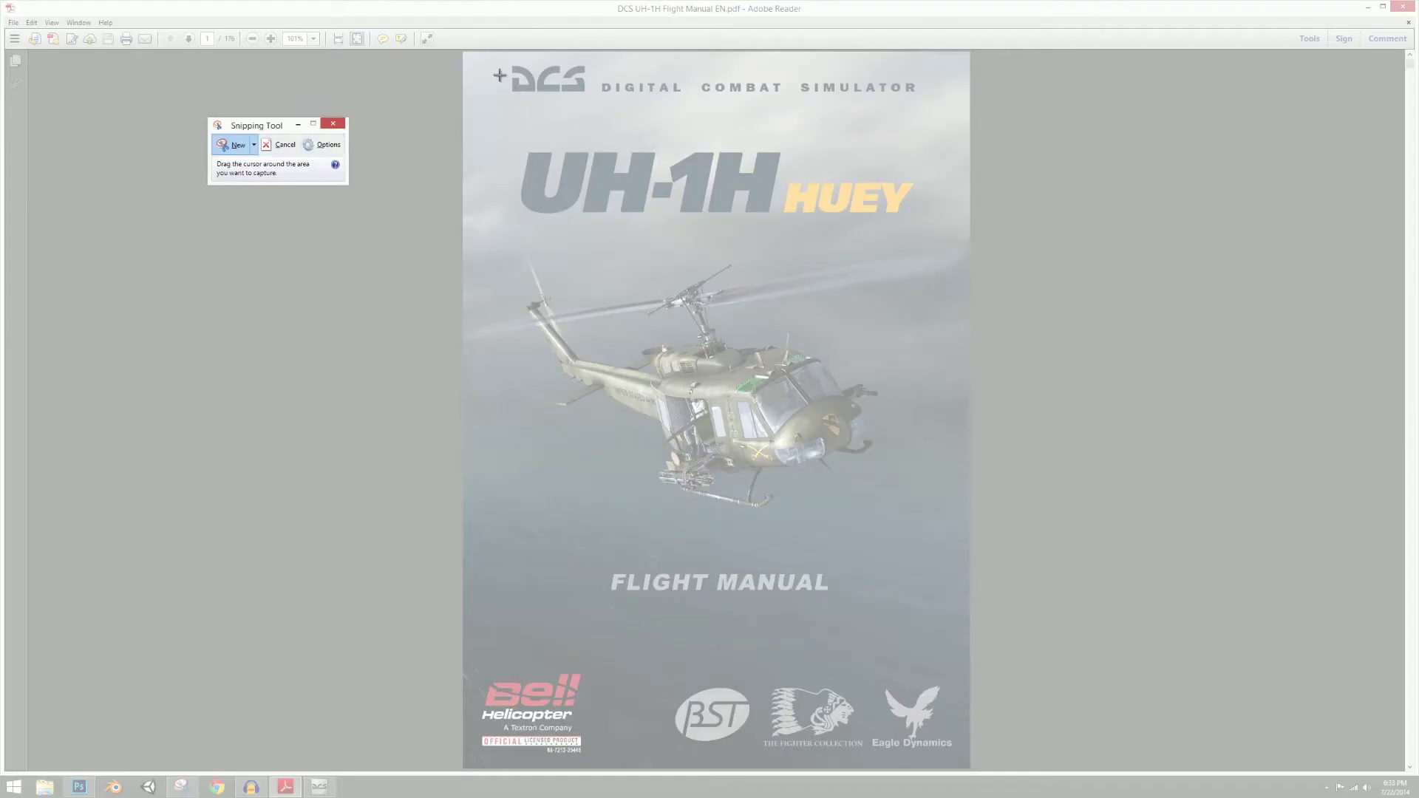
pyautogui.moveTo(466, 54); pyautogui.dragTo(969, 773)
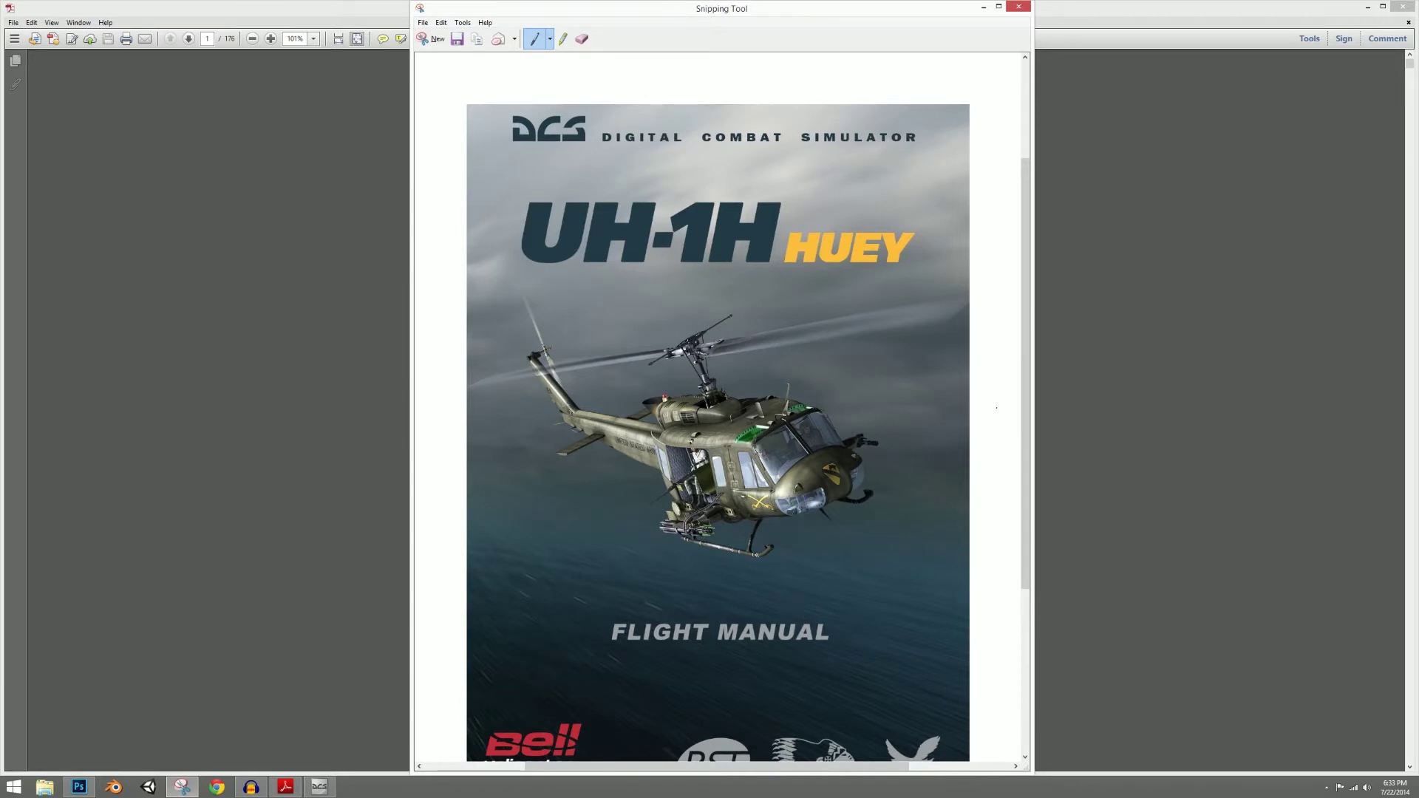
# - Start saving the snip and browse from Local Disk (C:) through the user's folder to Saved Games\DCS\Kneeboard
pyautogui.click(457, 38)
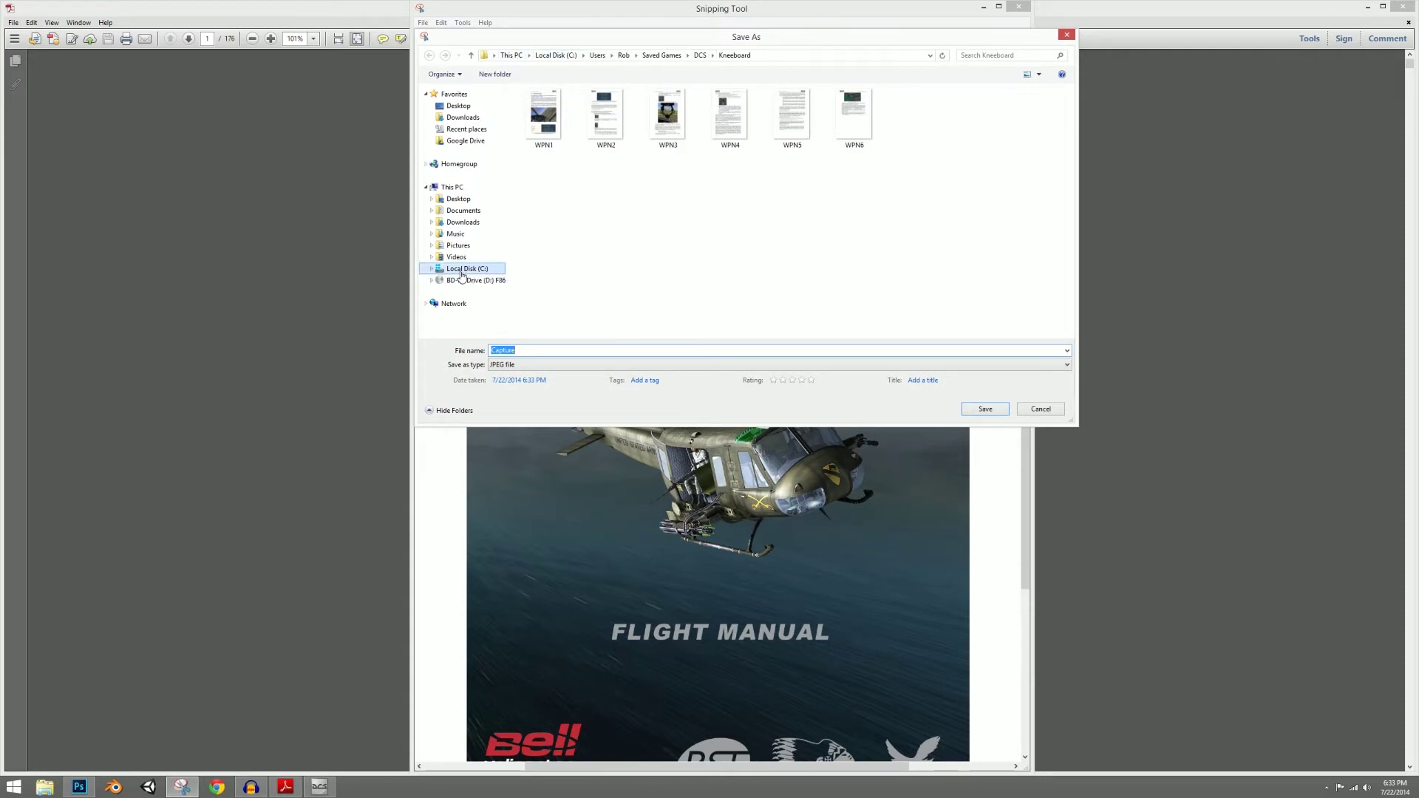
pyautogui.click(469, 271)
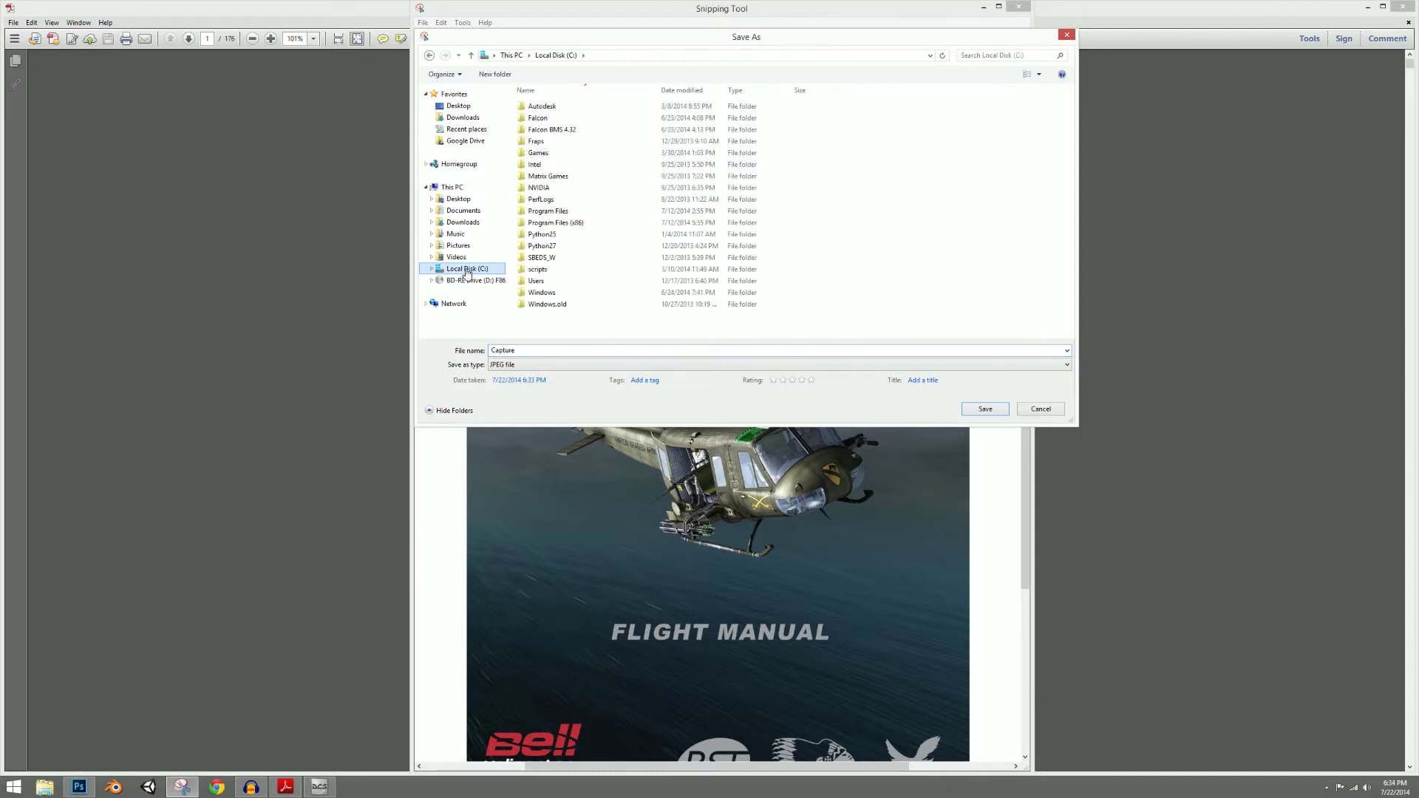
pyautogui.doubleClick(536, 283)
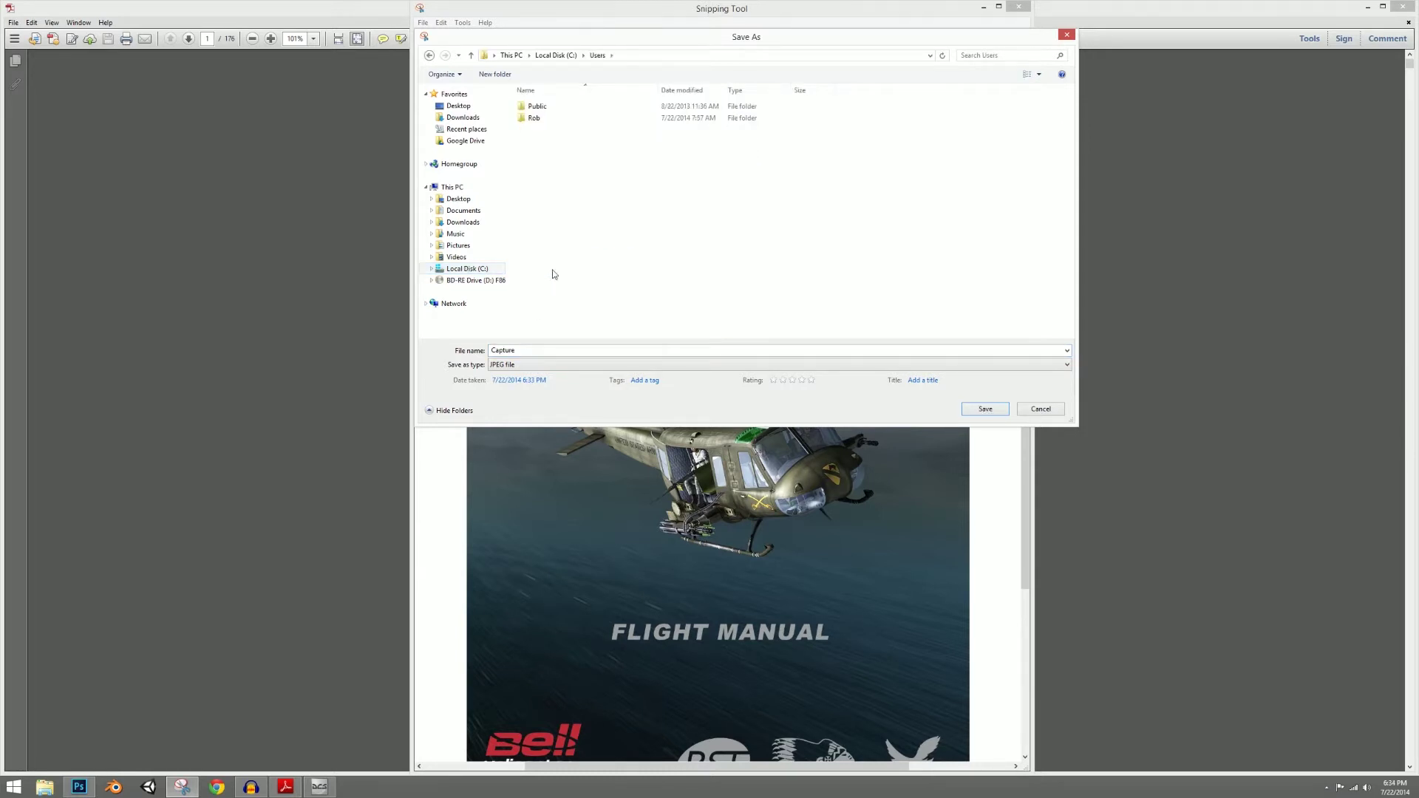
pyautogui.doubleClick(541, 122)
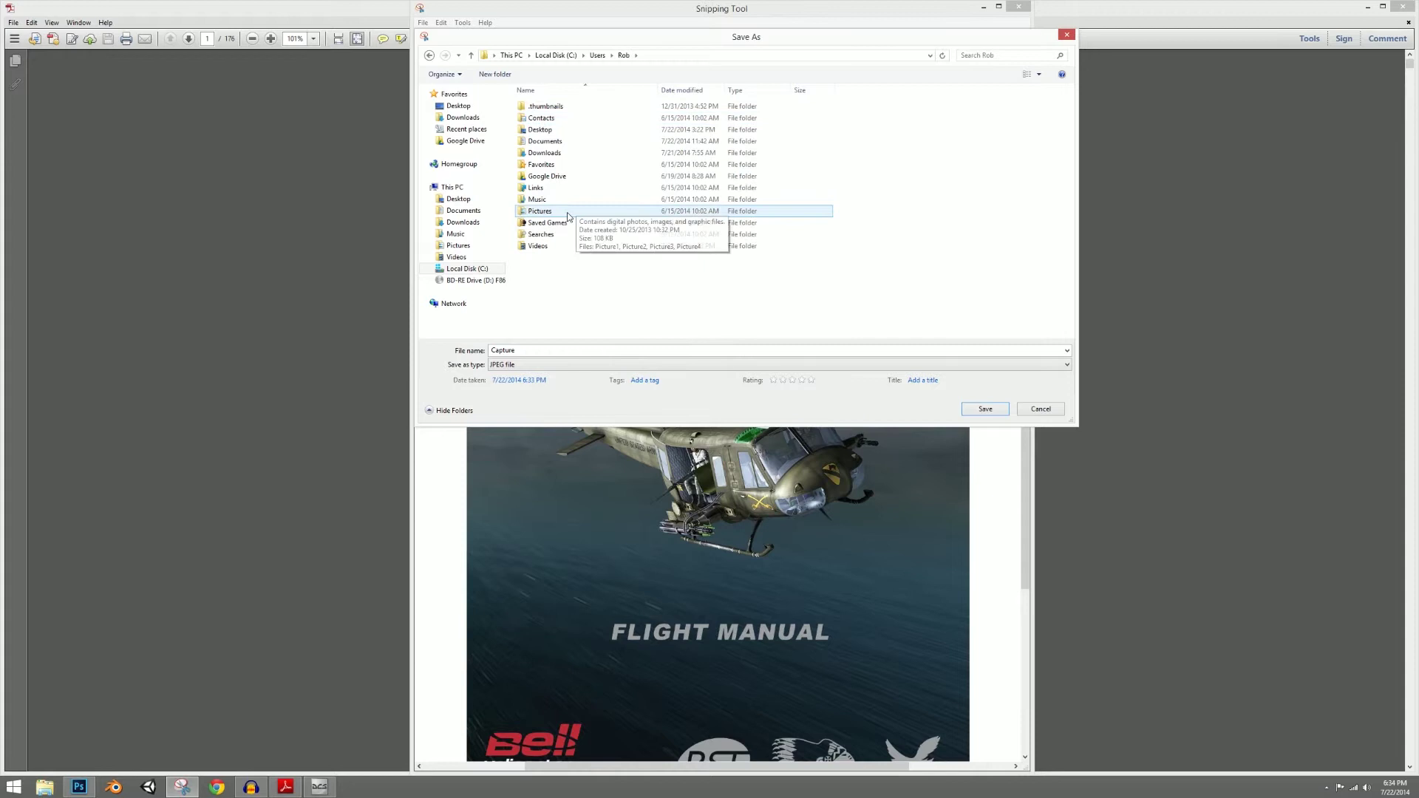
pyautogui.doubleClick(550, 227)
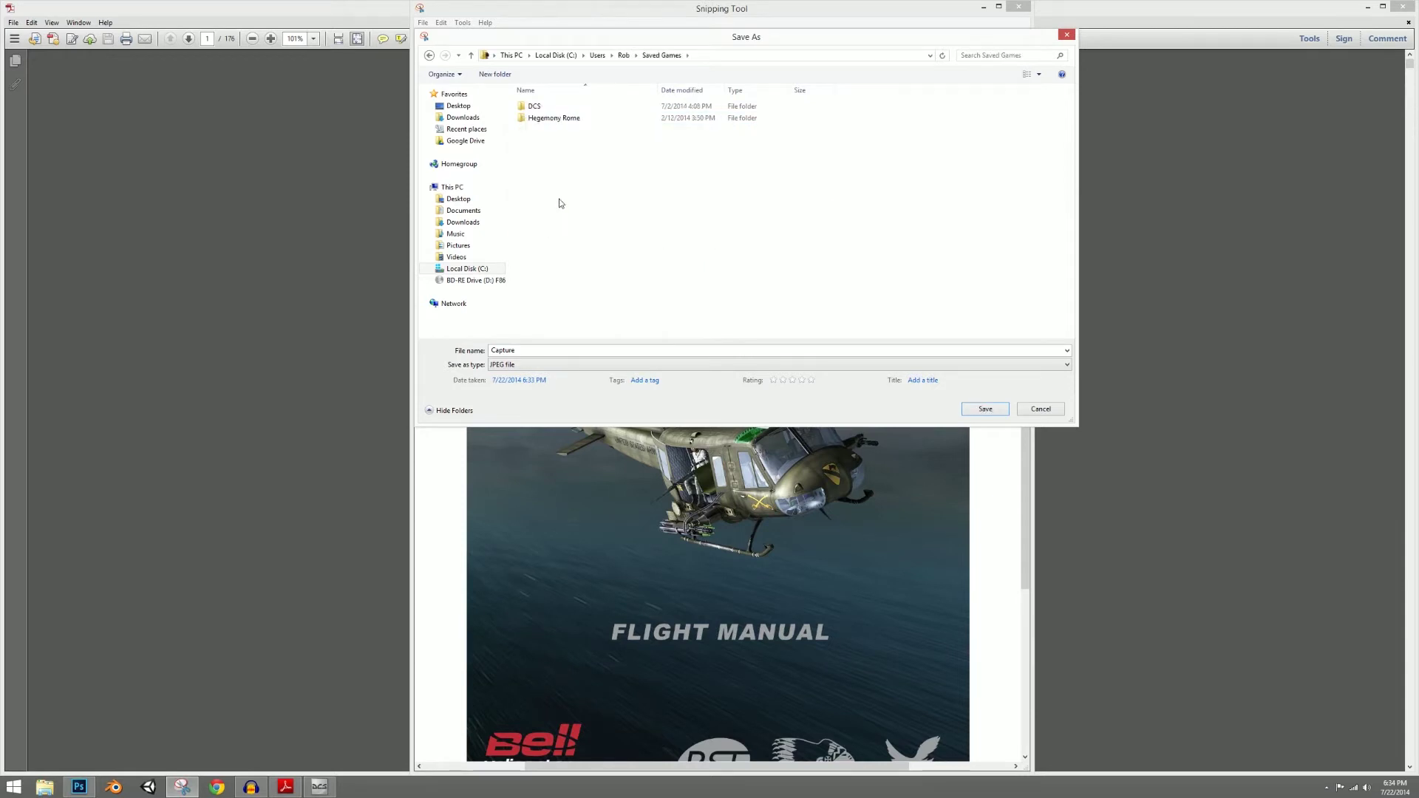
pyautogui.doubleClick(547, 110)
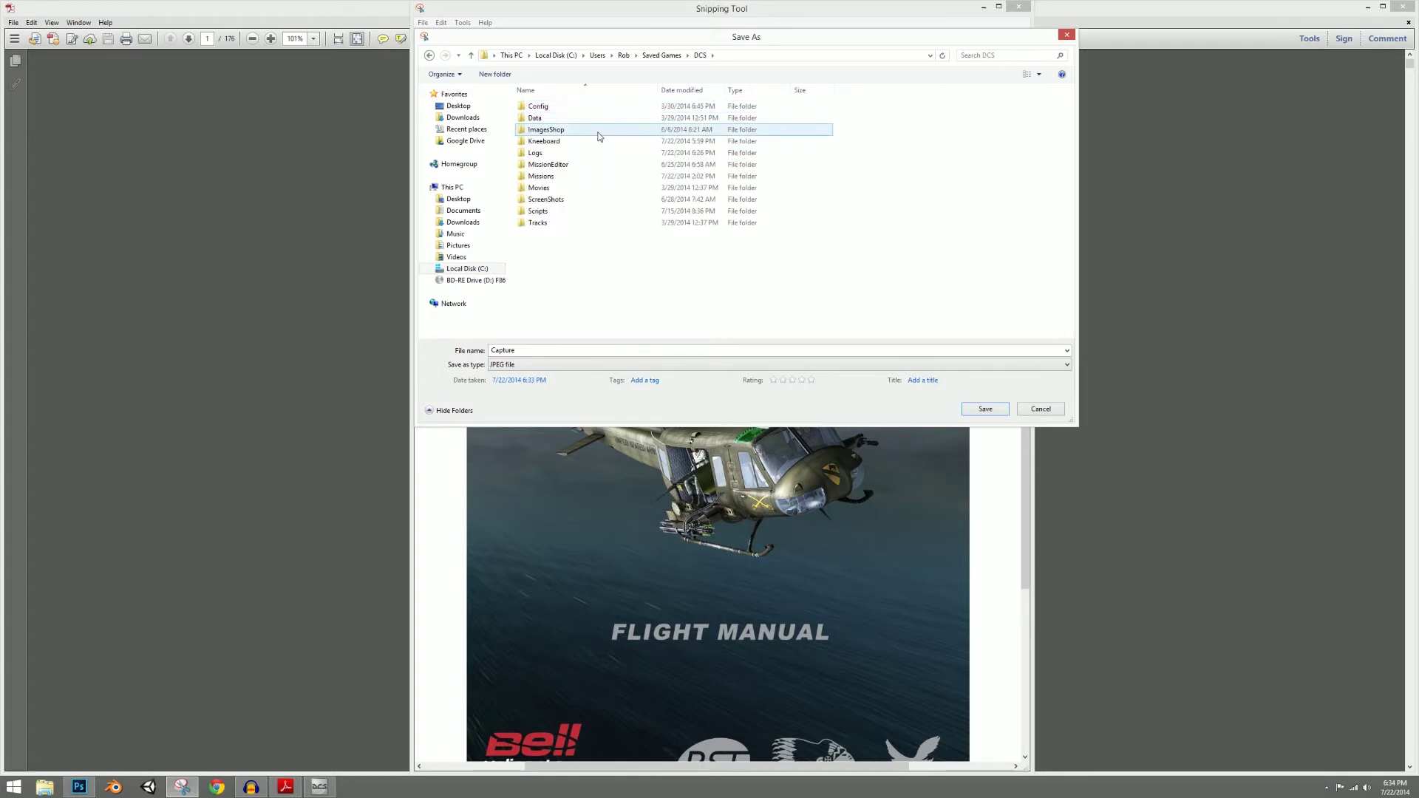
pyautogui.doubleClick(559, 145)
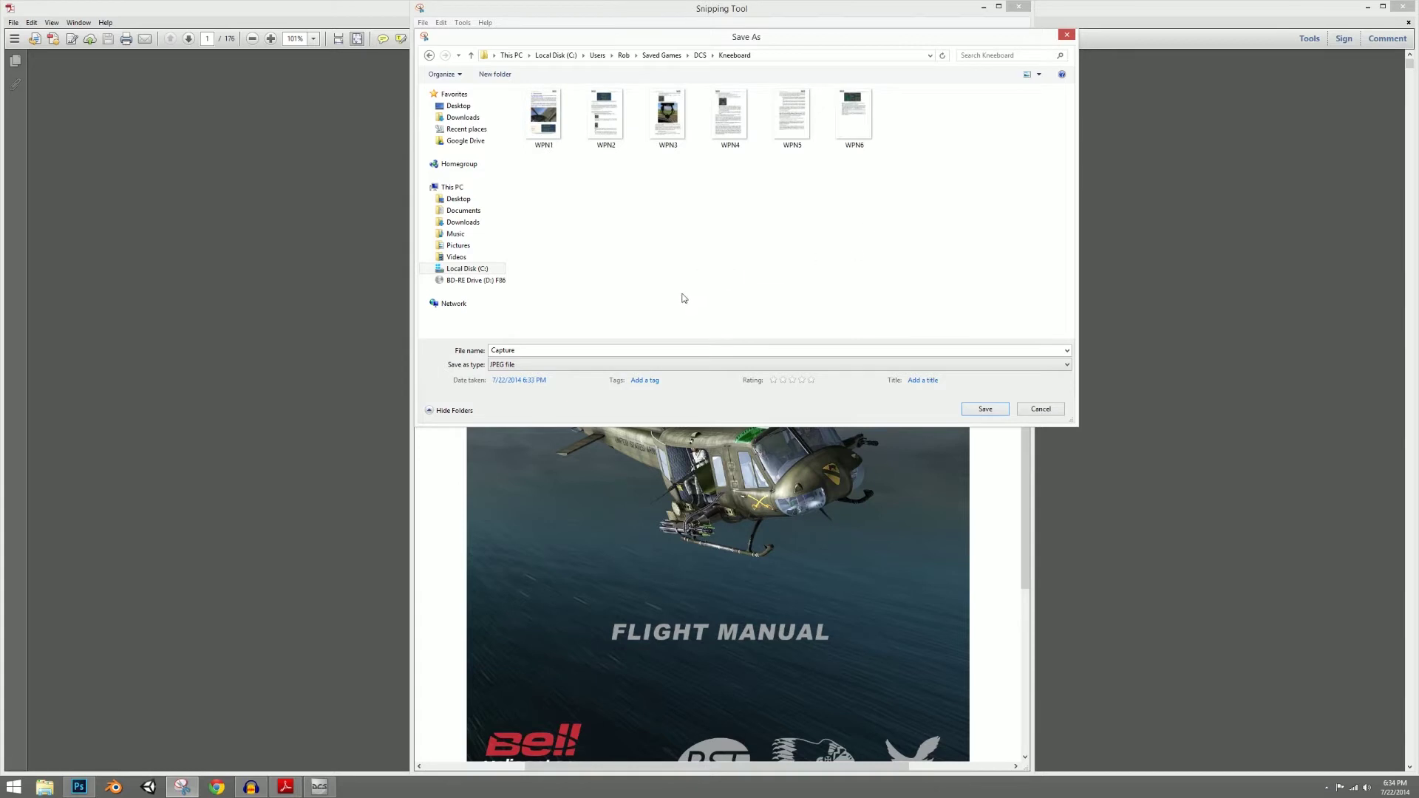
# - Save the snip in the Kneeboard folder as a JPEG file named Test1
pyautogui.doubleClick(547, 350)
pyautogui.write('WPN')
pyautogui.press('BackSpace')
pyautogui.press('BackSpace')
pyautogui.press('BackSpace')
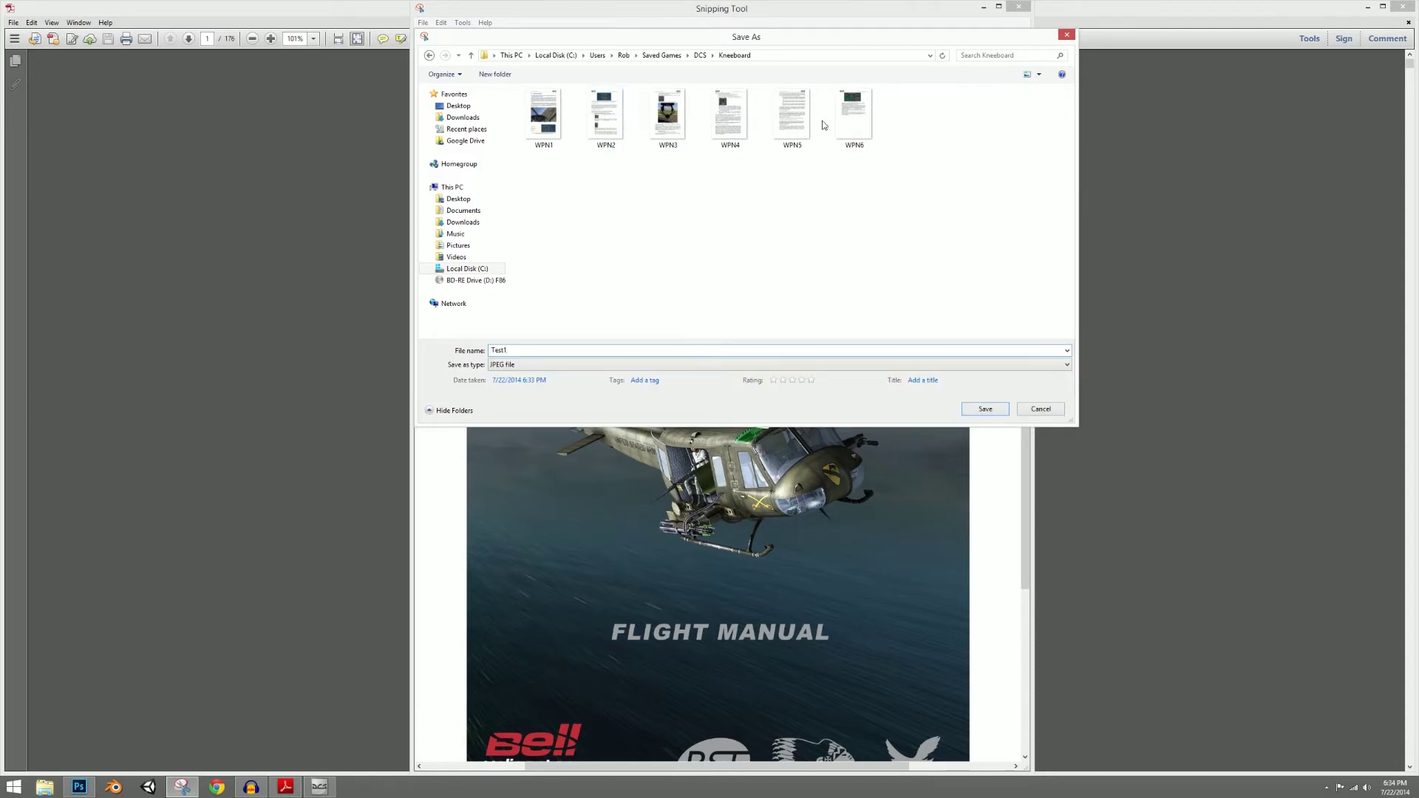
pyautogui.click(575, 365)
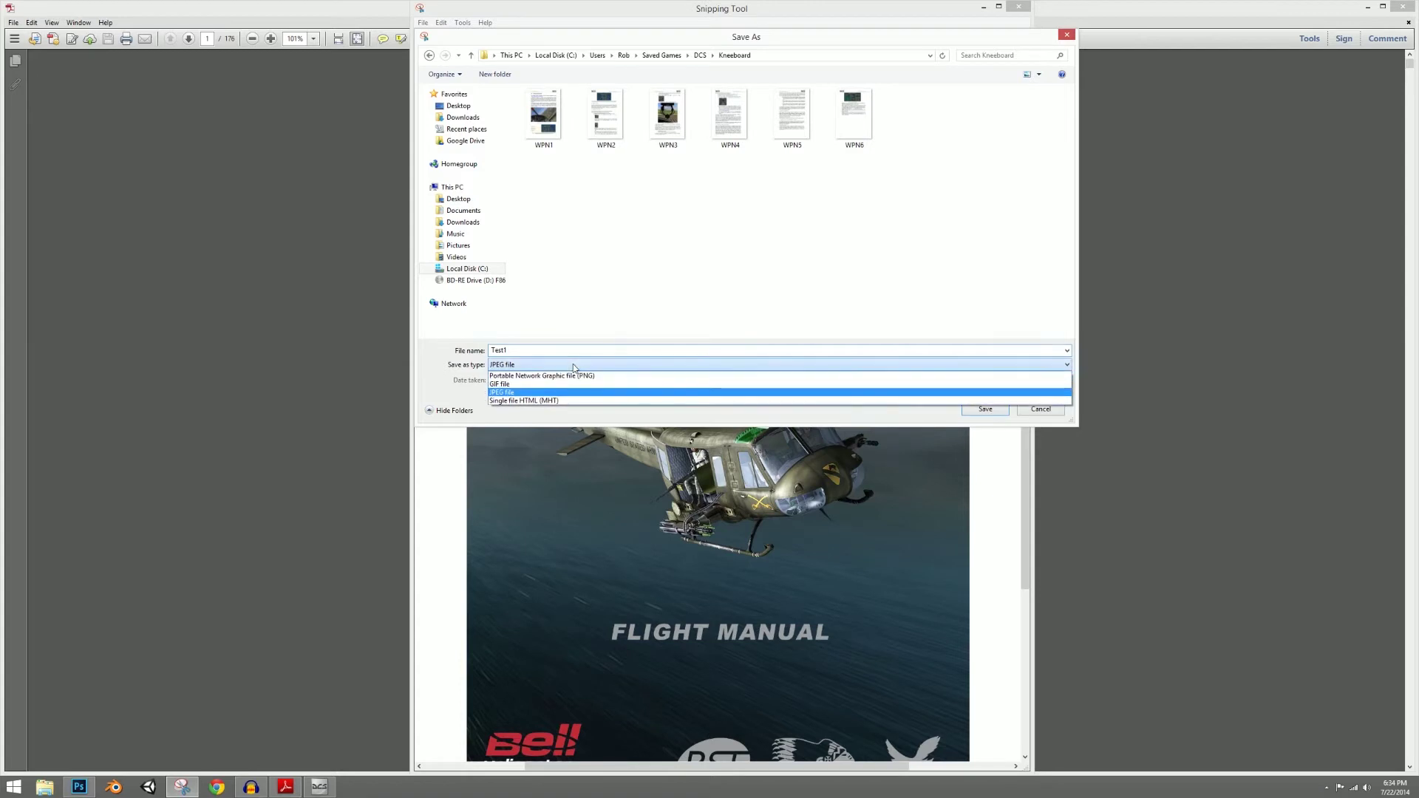
pyautogui.click(521, 396)
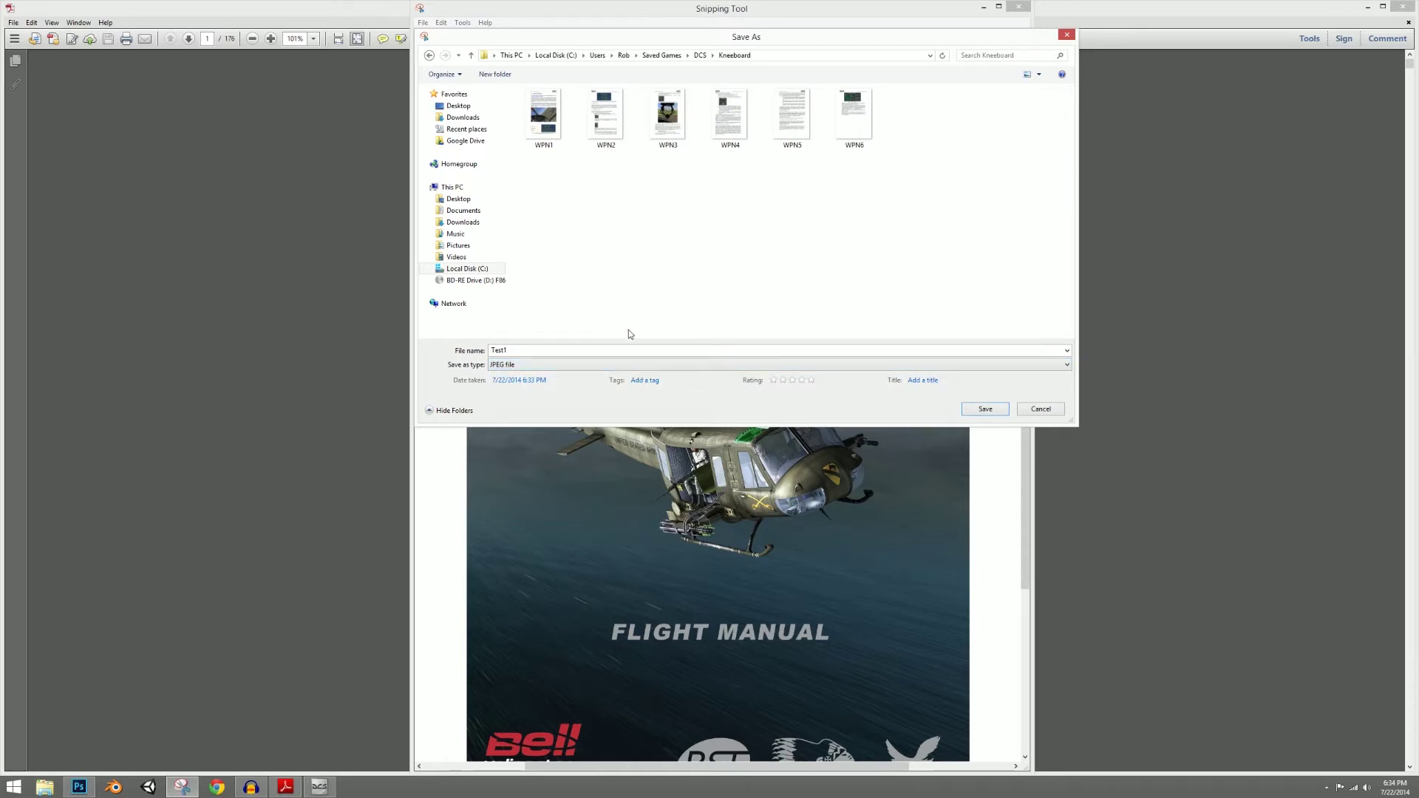
pyautogui.click(990, 412)
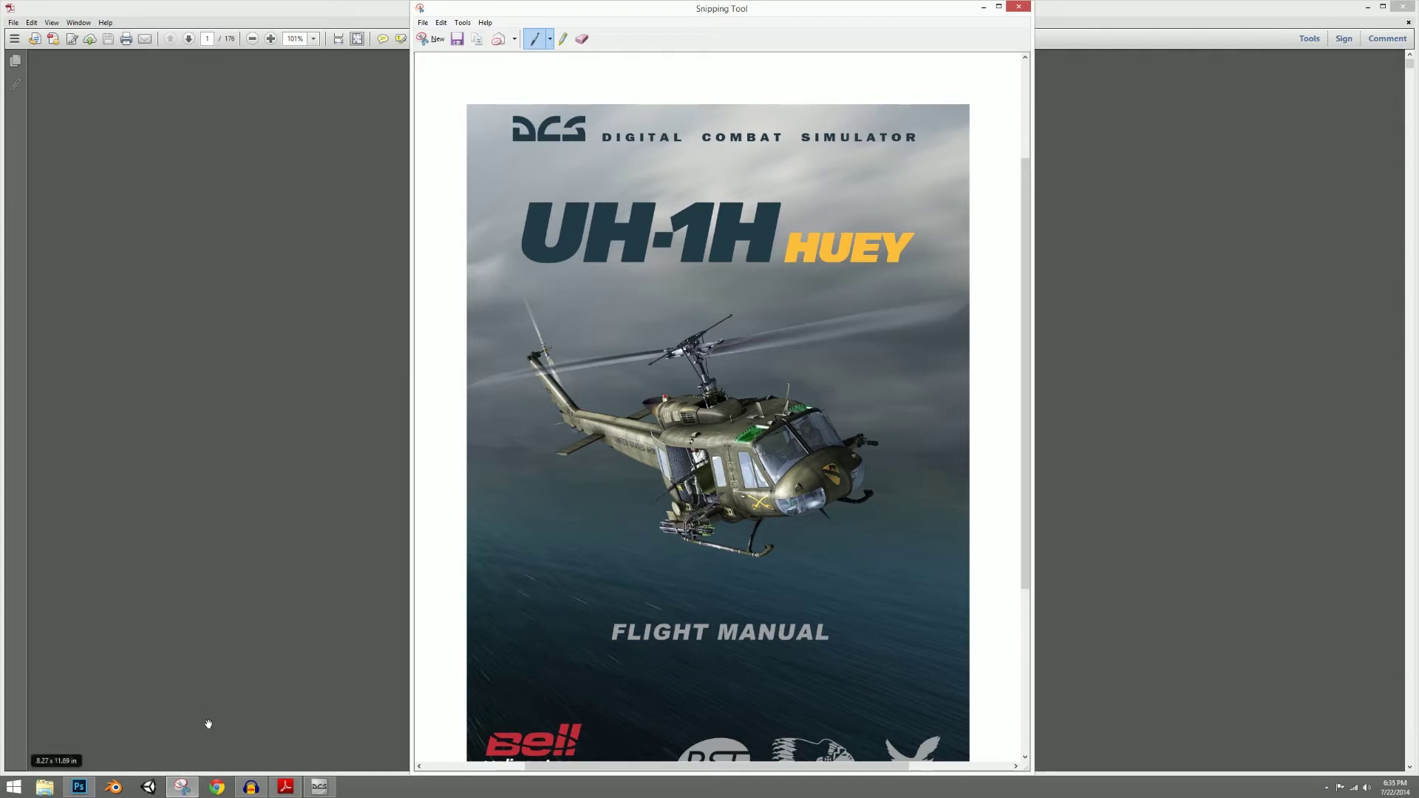
# - Switch to File Explorer and go to the user's Saved Games\DCS\Kneeboard folder on Local Disk (C:)
pyautogui.click(53, 792)
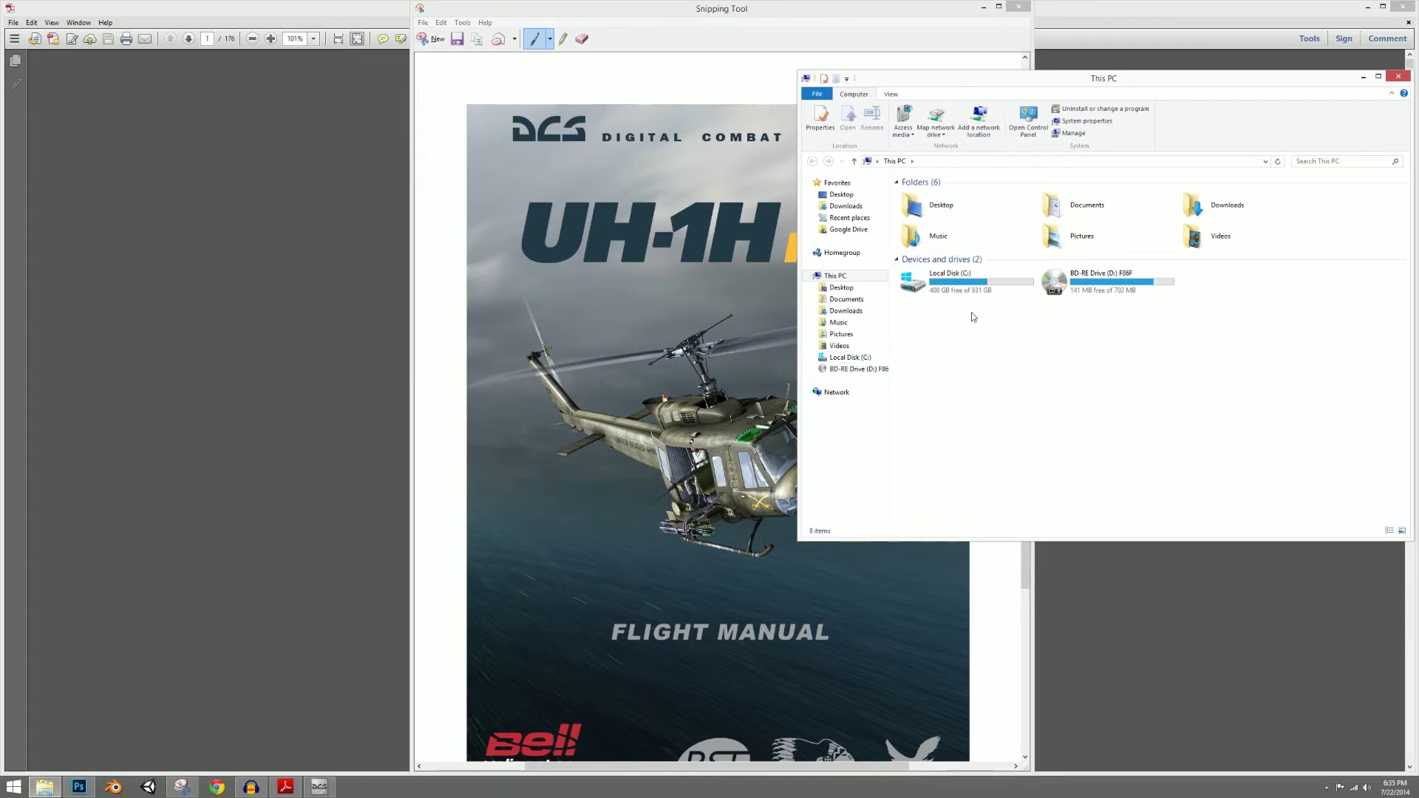
pyautogui.click(948, 292)
pyautogui.doubleClick(948, 291)
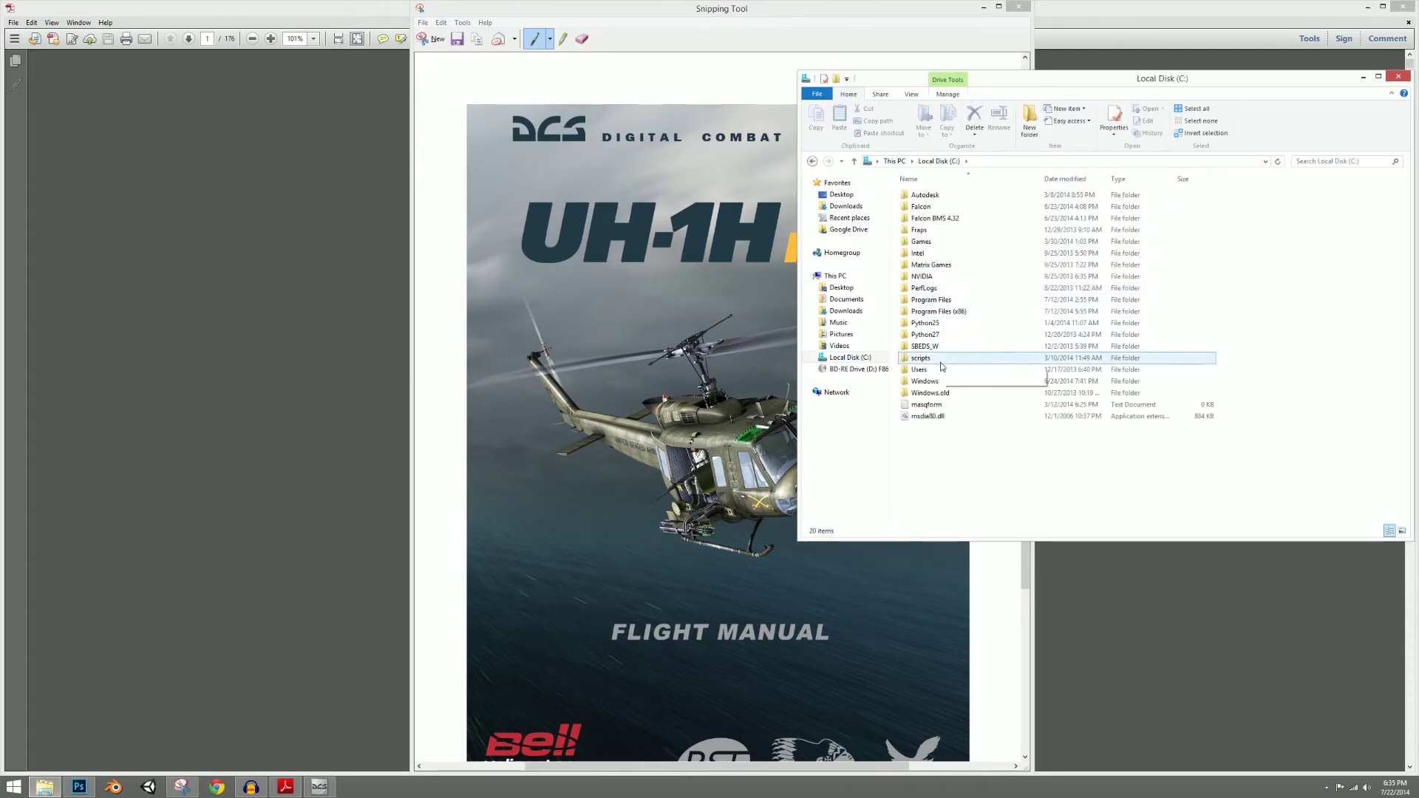
pyautogui.doubleClick(933, 373)
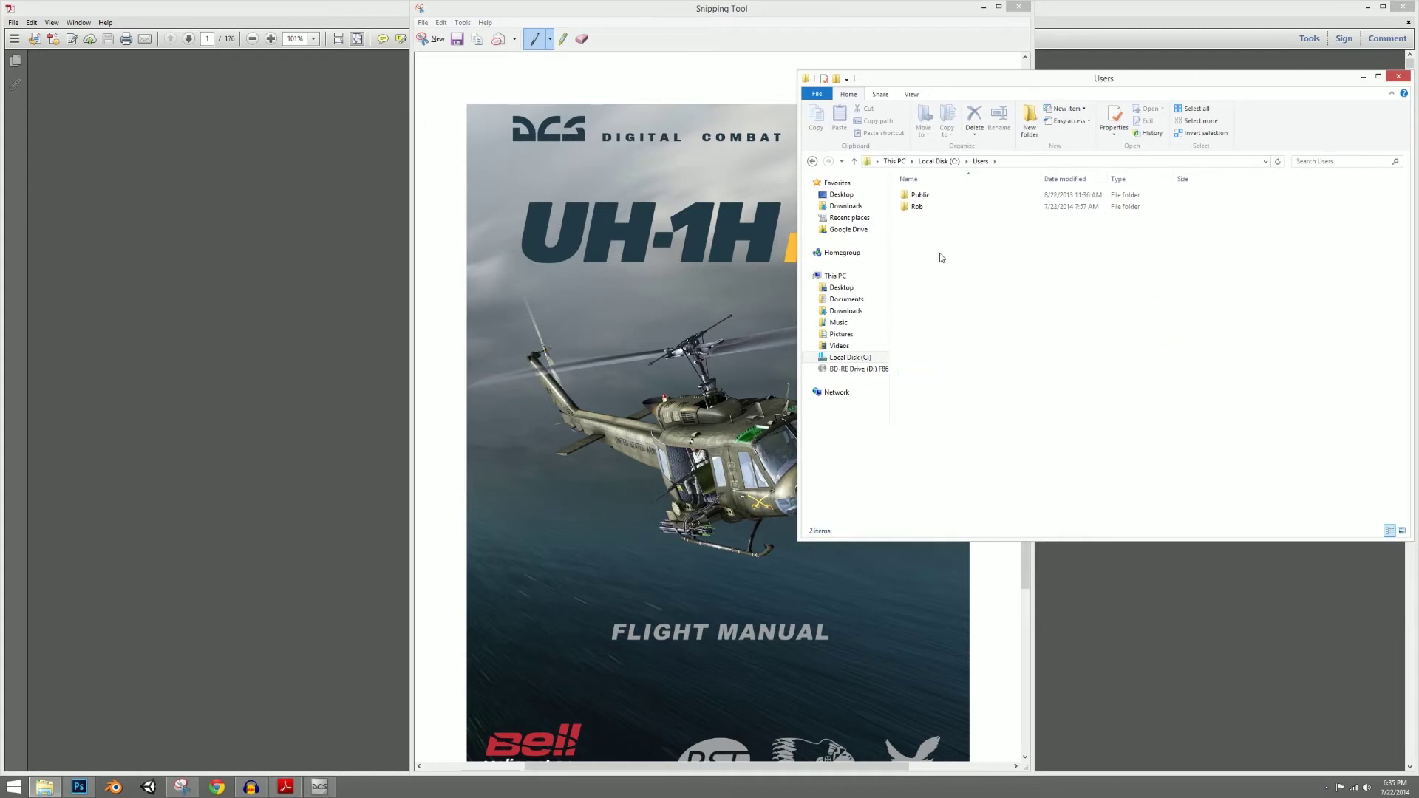
pyautogui.doubleClick(930, 208)
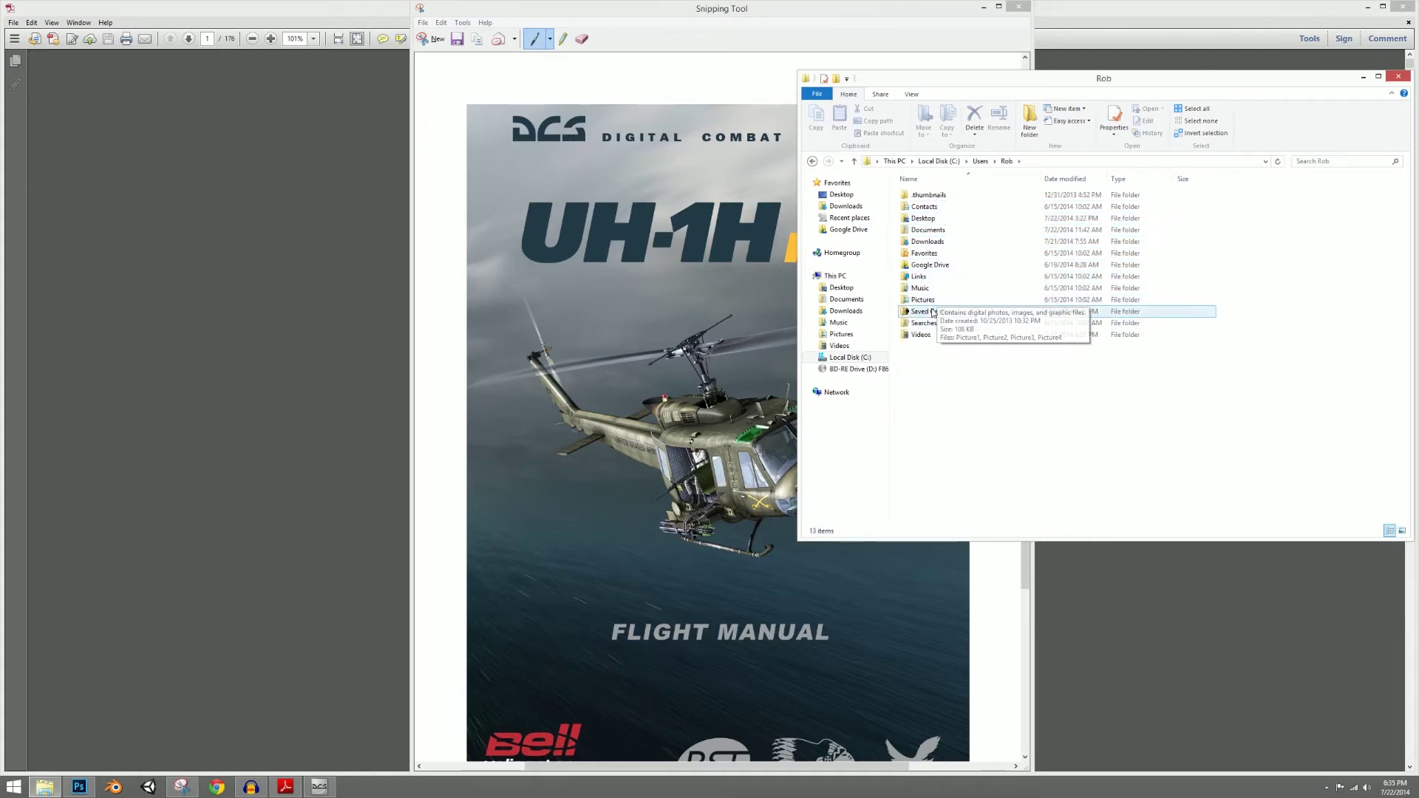
pyautogui.doubleClick(931, 312)
pyautogui.doubleClick(921, 195)
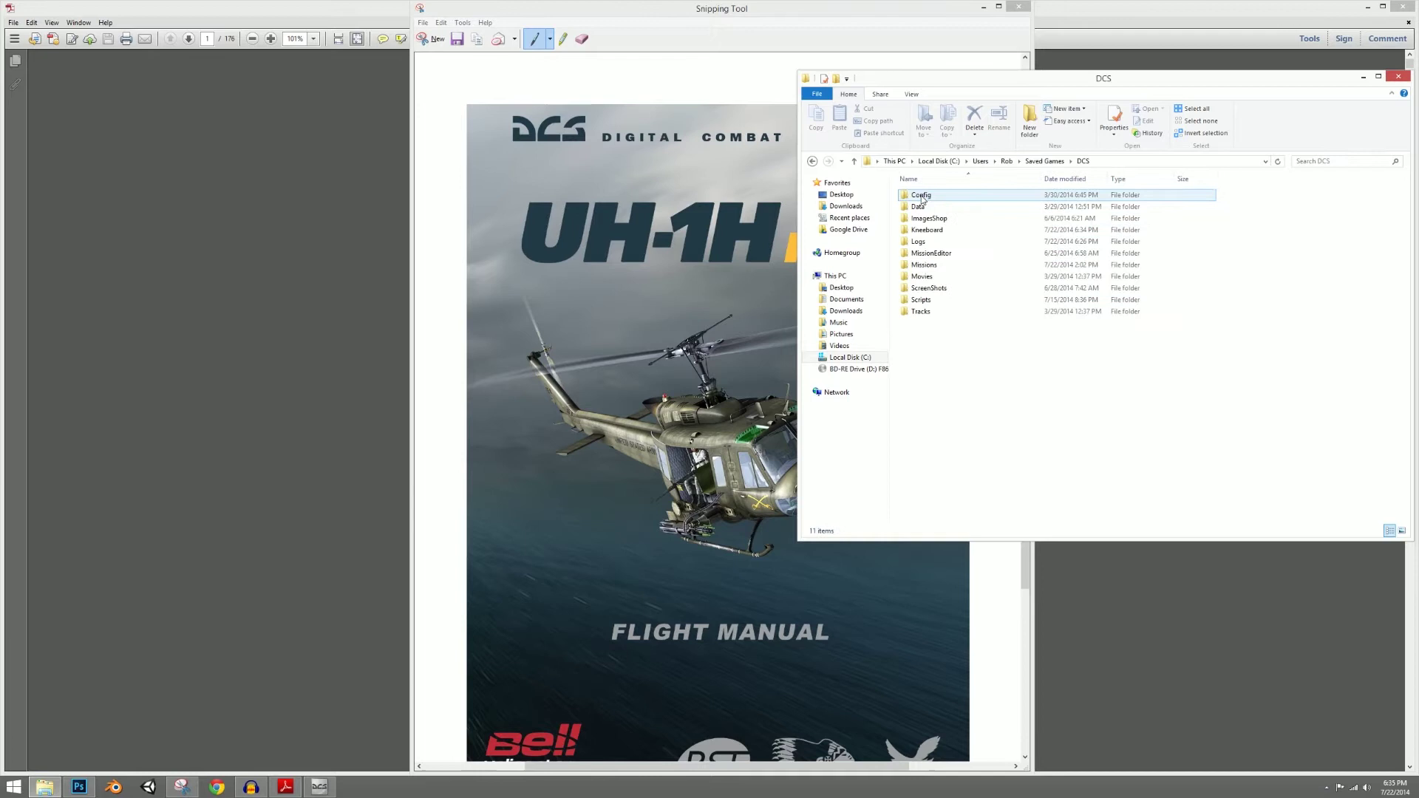
pyautogui.doubleClick(927, 230)
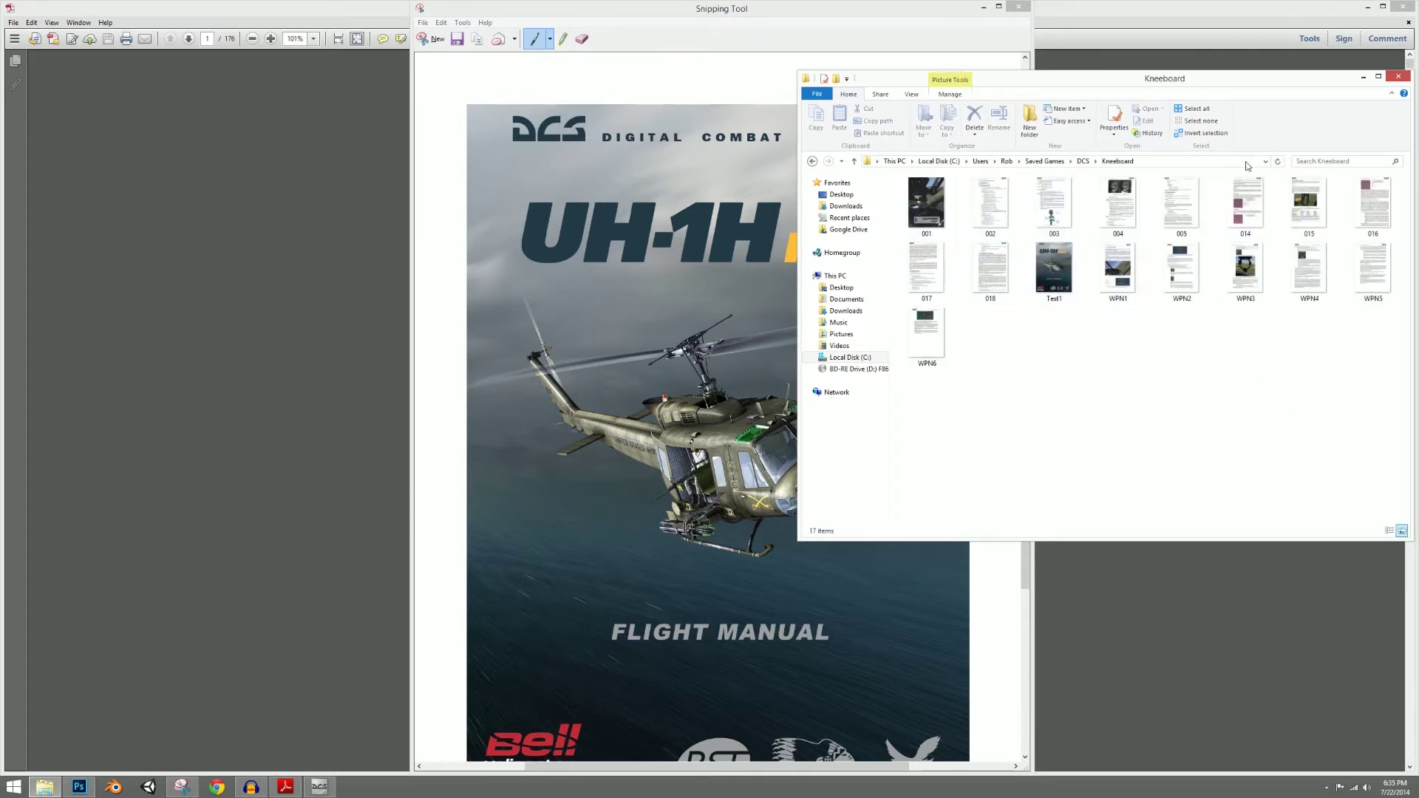
# - Select the images Test1 and WPN1 through WPN6 and open them all in Photoshop
pyautogui.click(1052, 274)
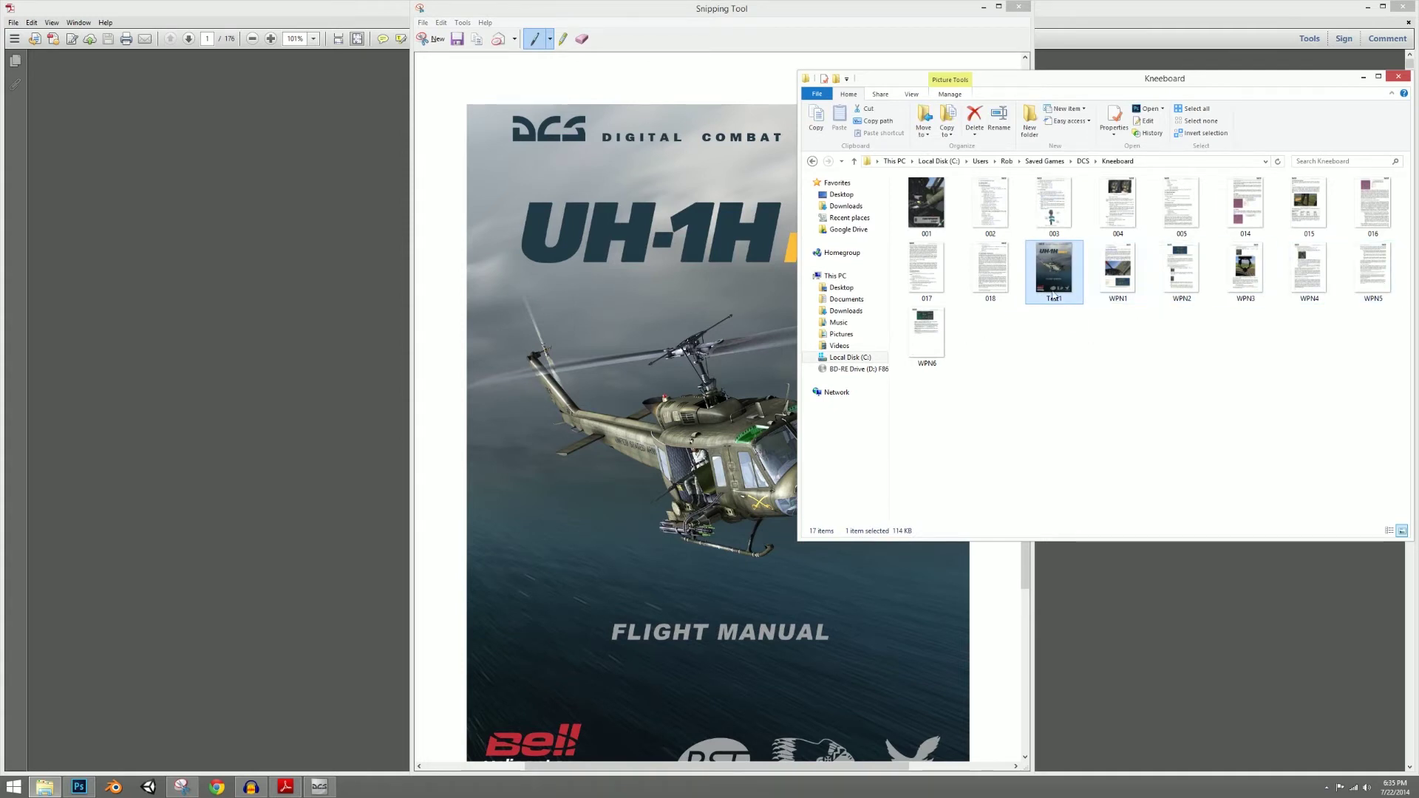
pyautogui.keyDown('shift'); pyautogui.click(946, 348); pyautogui.keyUp('shift')
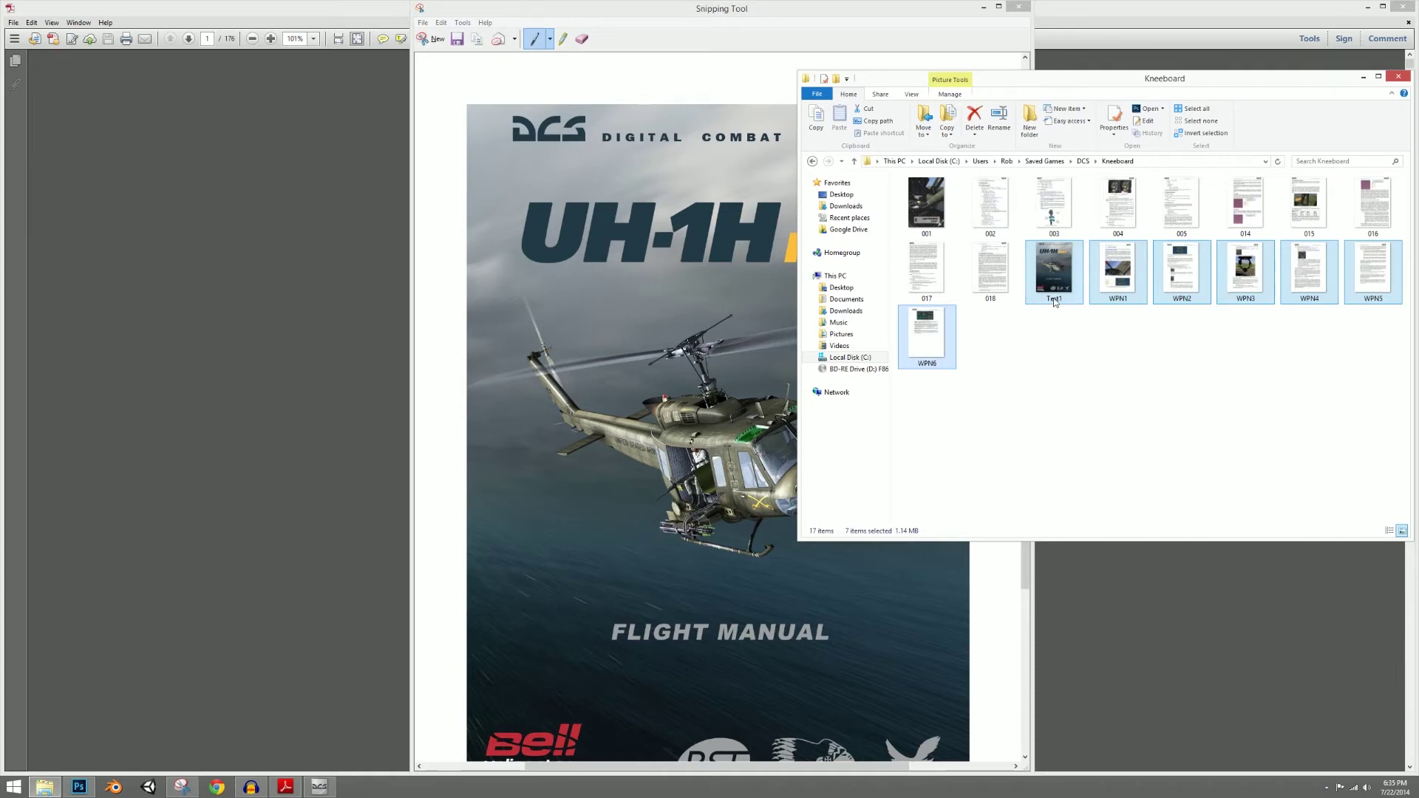
pyautogui.rightClick(1054, 274)
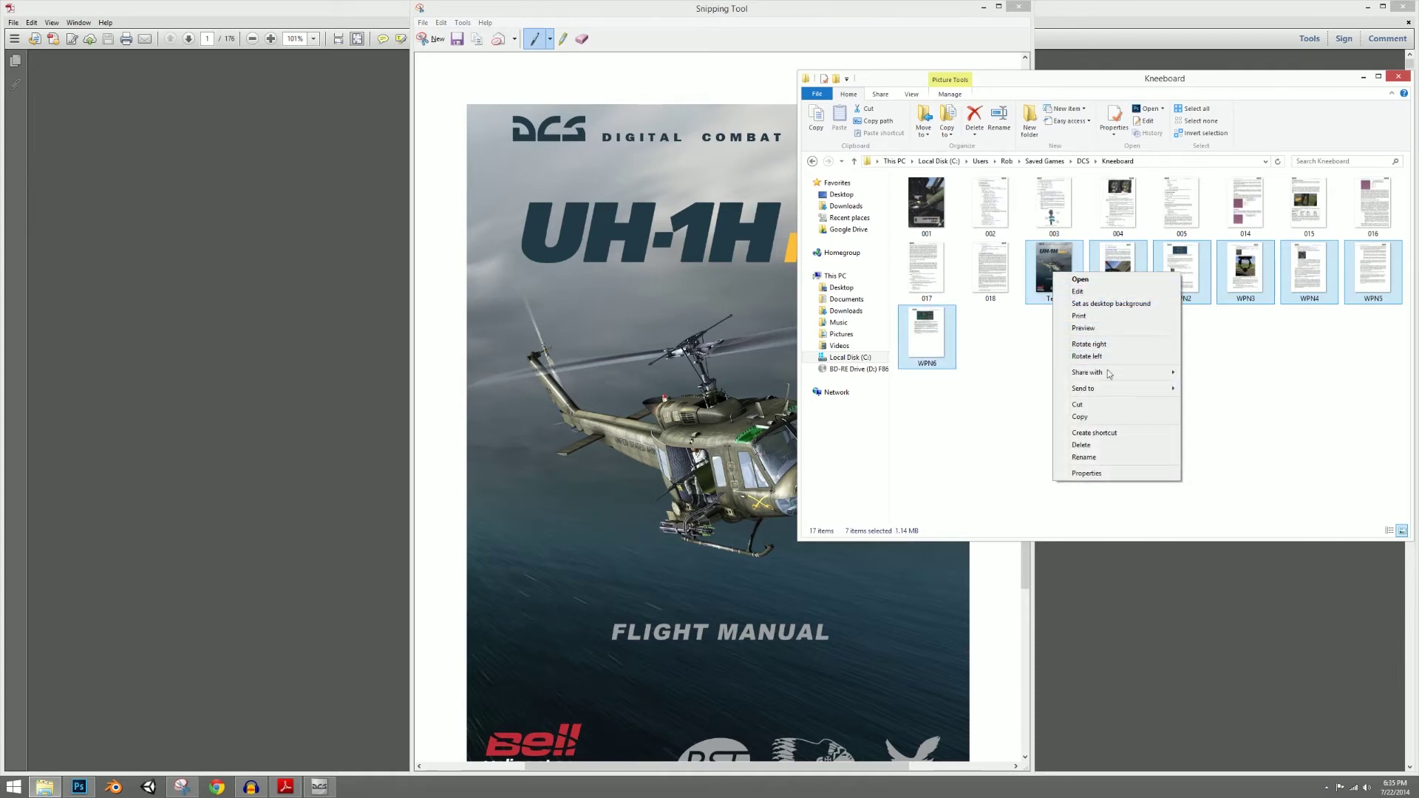
pyautogui.moveTo(1116, 391)
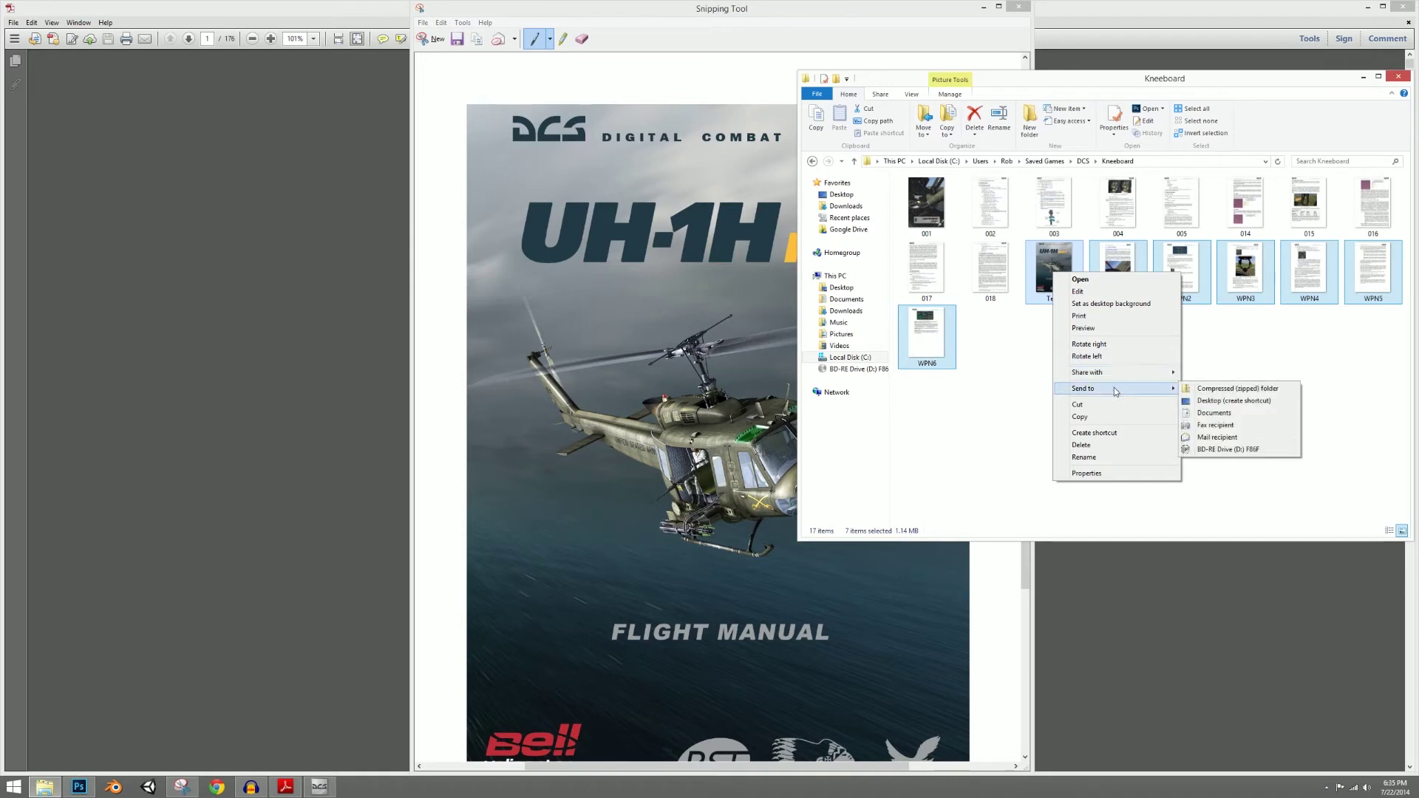
pyautogui.click(1086, 283)
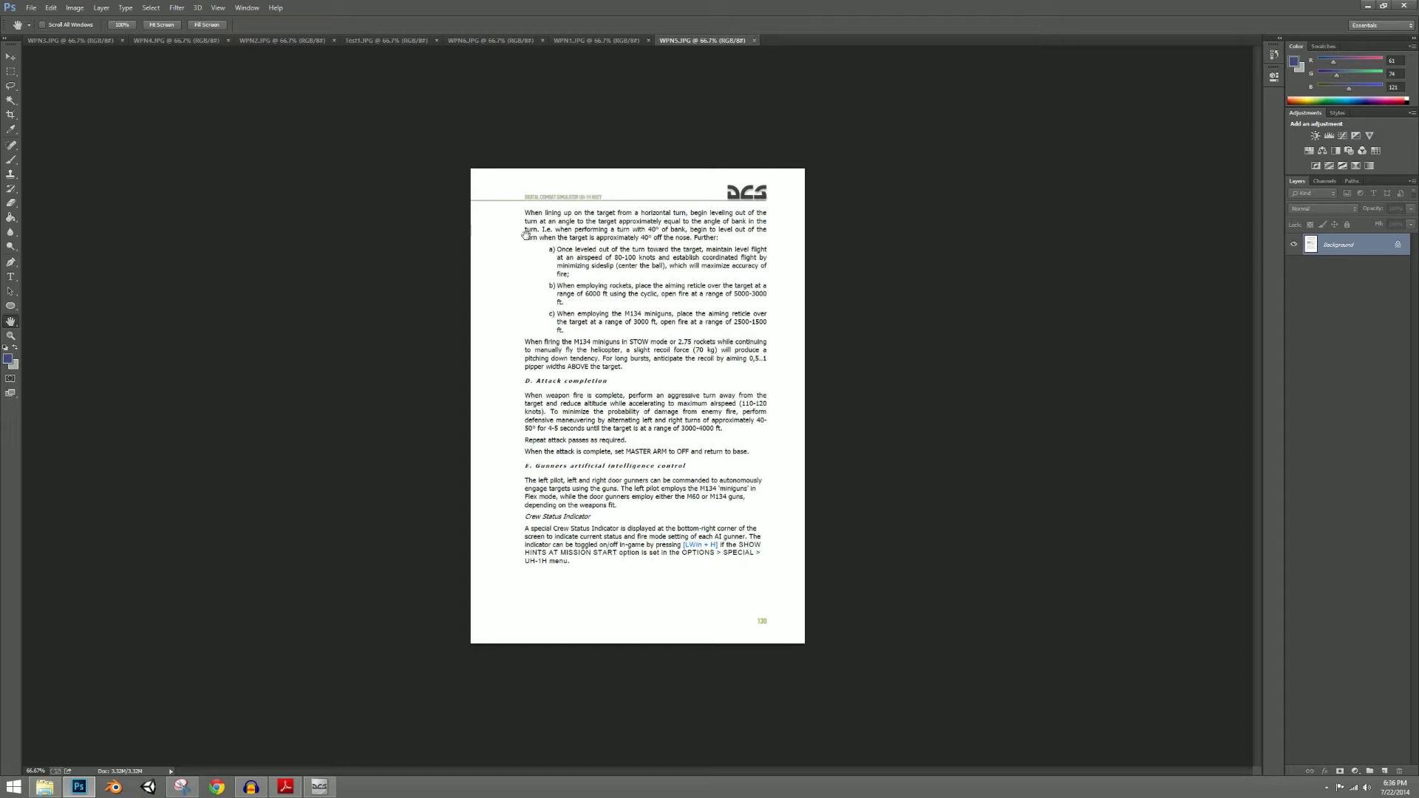
# - Save the WPN5 image in BMP format in the Kneeboard folder, accept the BMP options, and bring up the WPN1 image
pyautogui.click(31, 7)
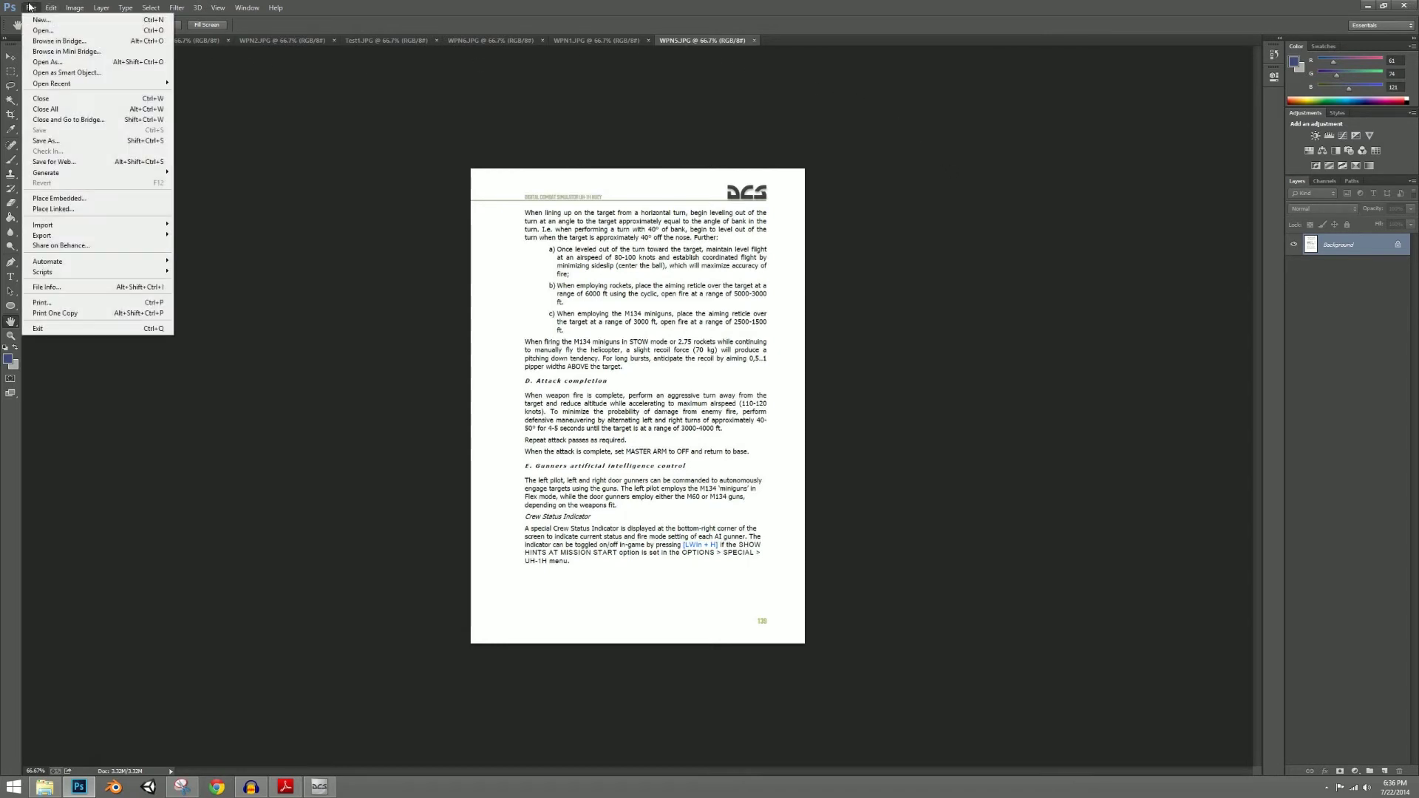
pyautogui.click(46, 141)
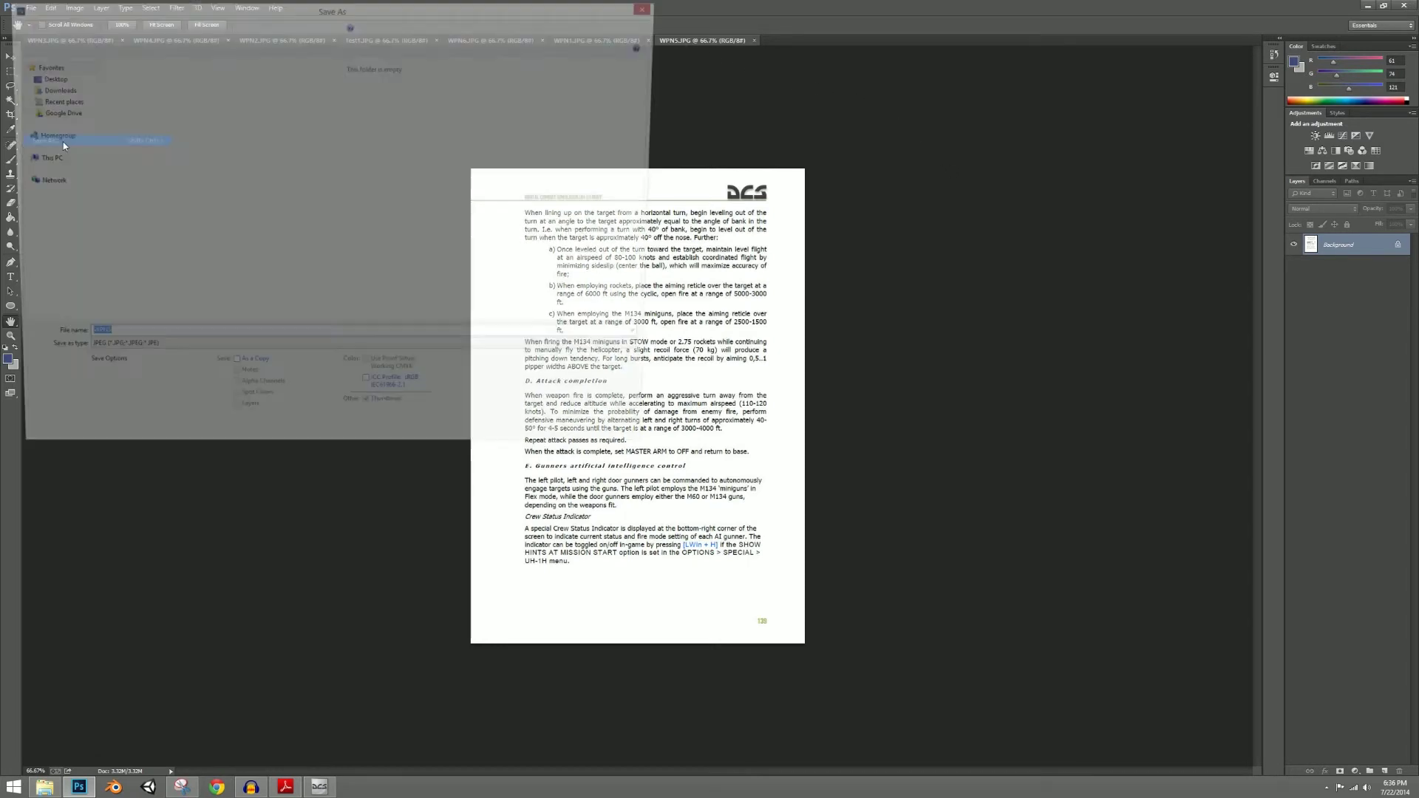
pyautogui.click(147, 357)
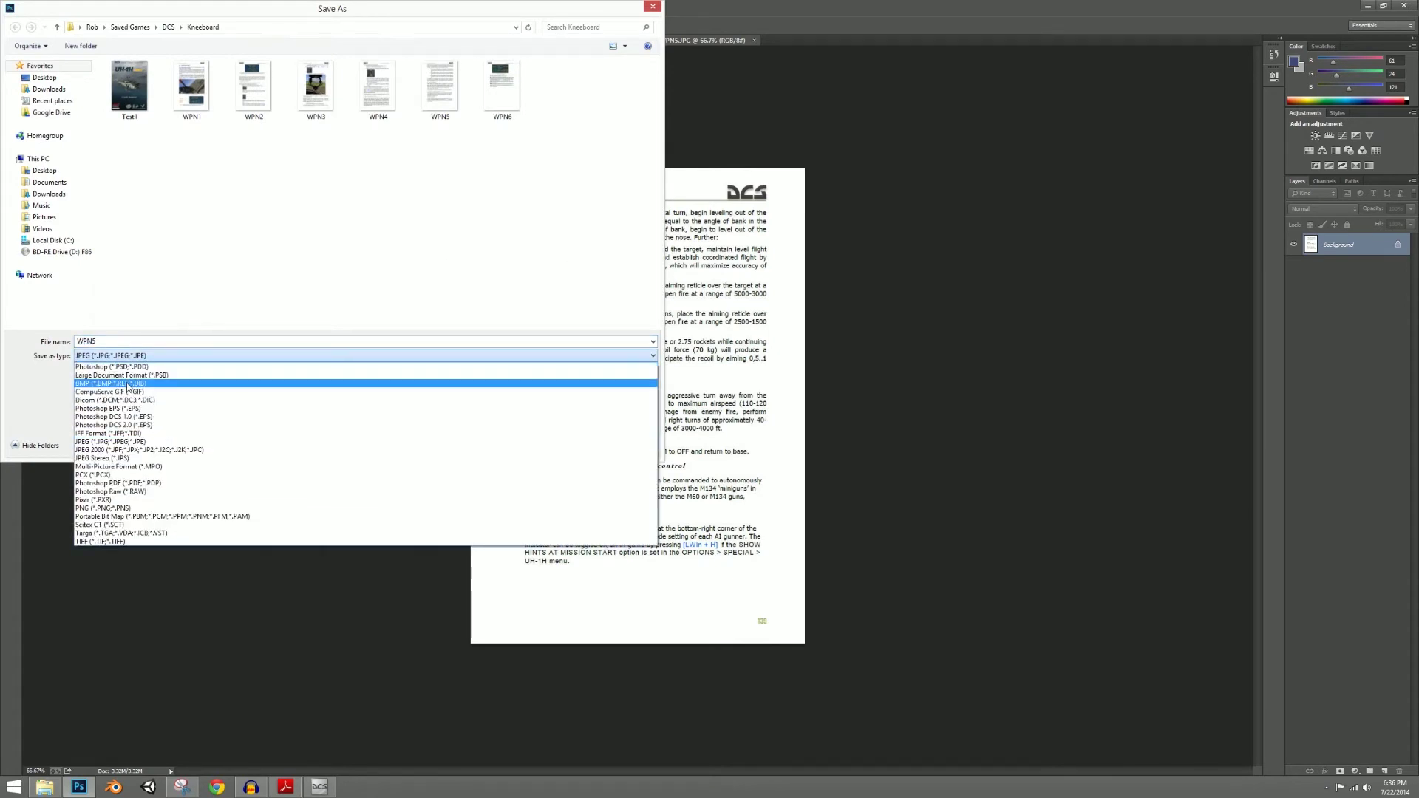
pyautogui.click(147, 381)
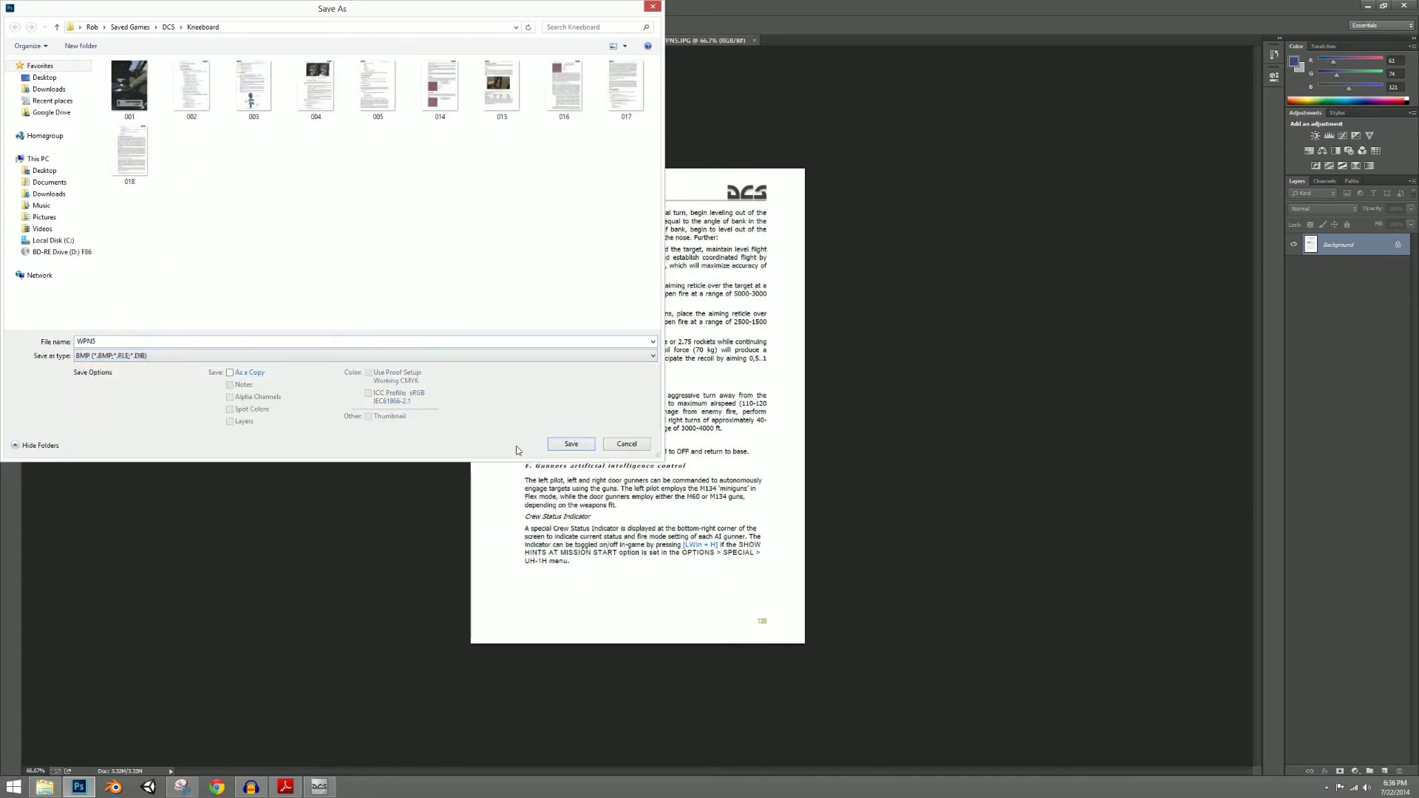
pyautogui.click(572, 443)
pyautogui.click(767, 232)
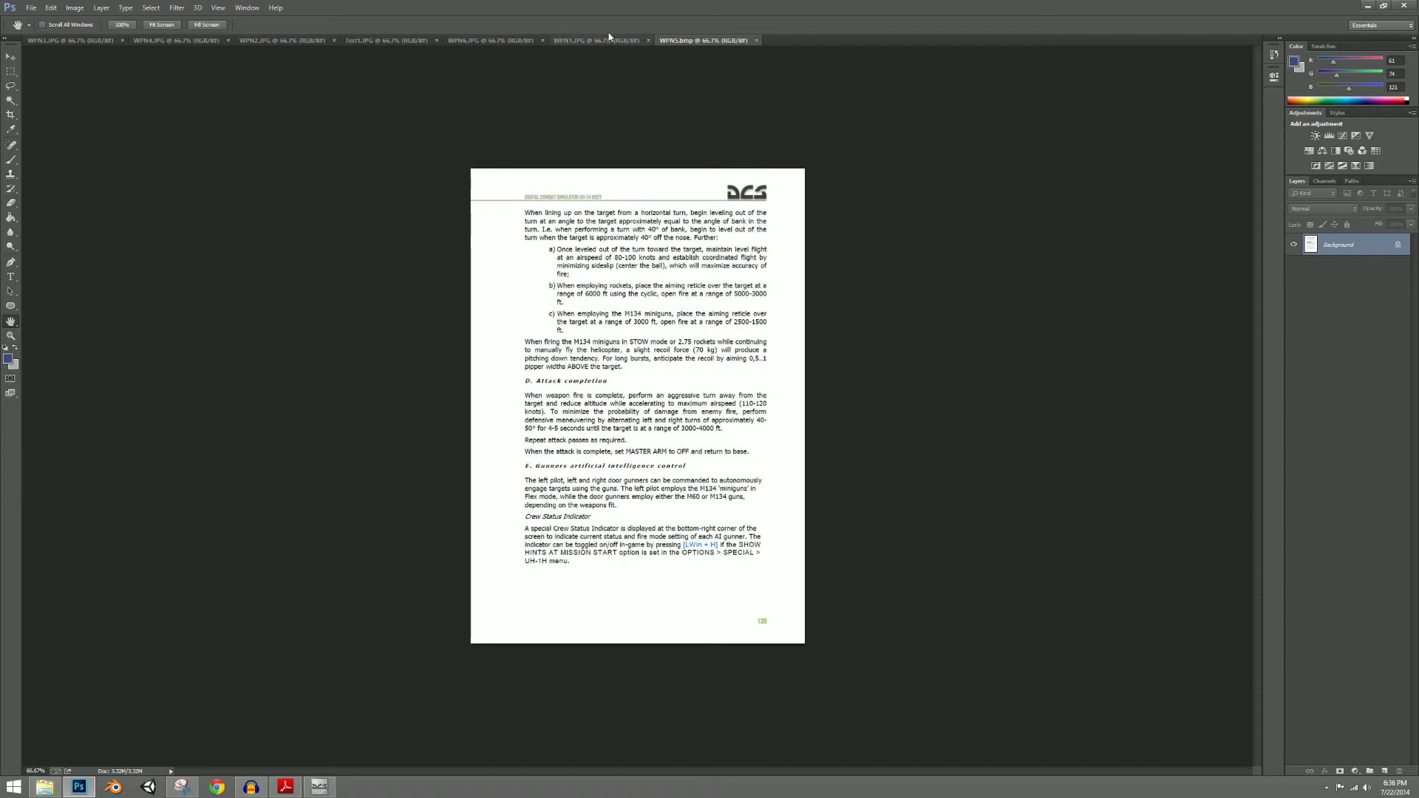
pyautogui.click(591, 41)
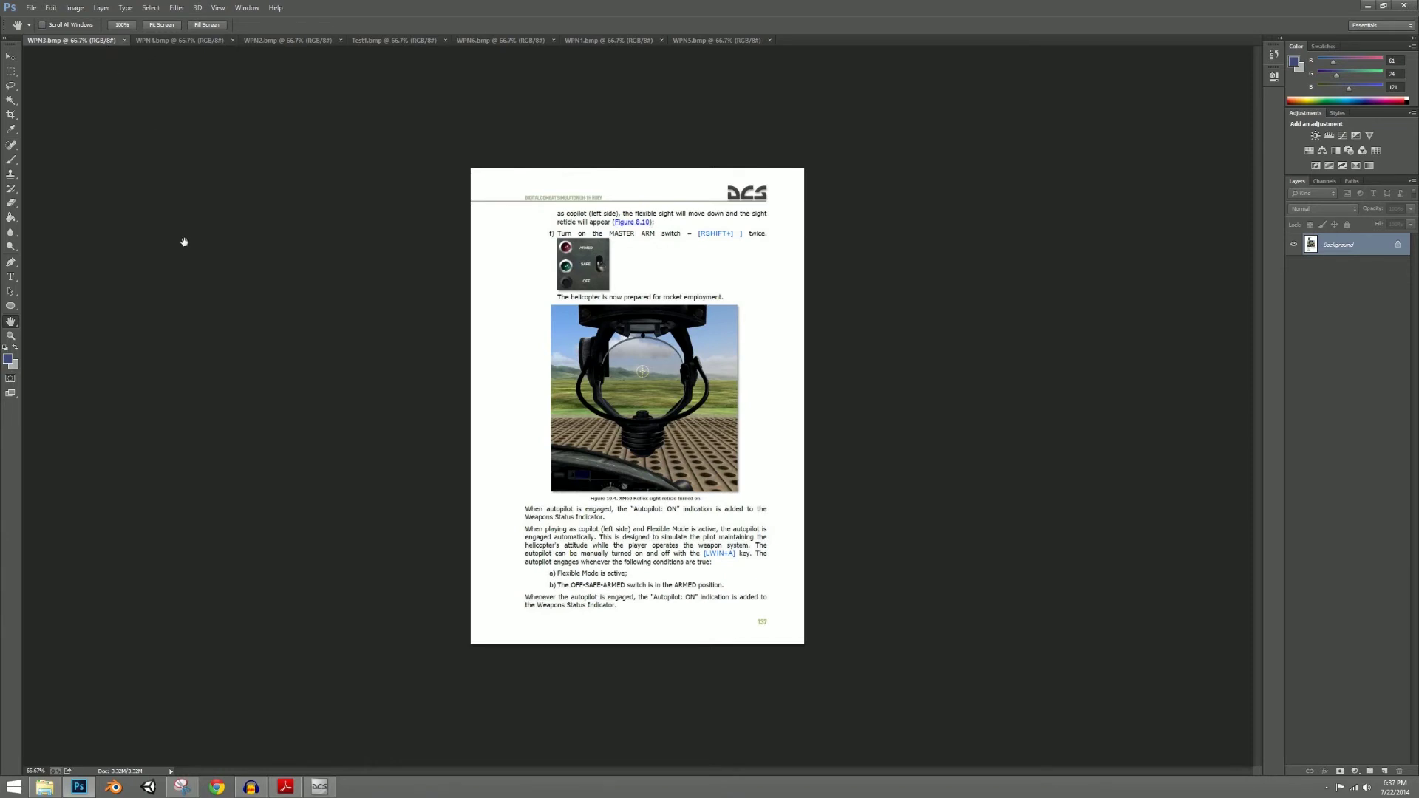
# - Switch to the Kneeboard folder in File Explorer, move its window nearer the screen's middle, and open the 001 image for viewing
pyautogui.click(45, 786)
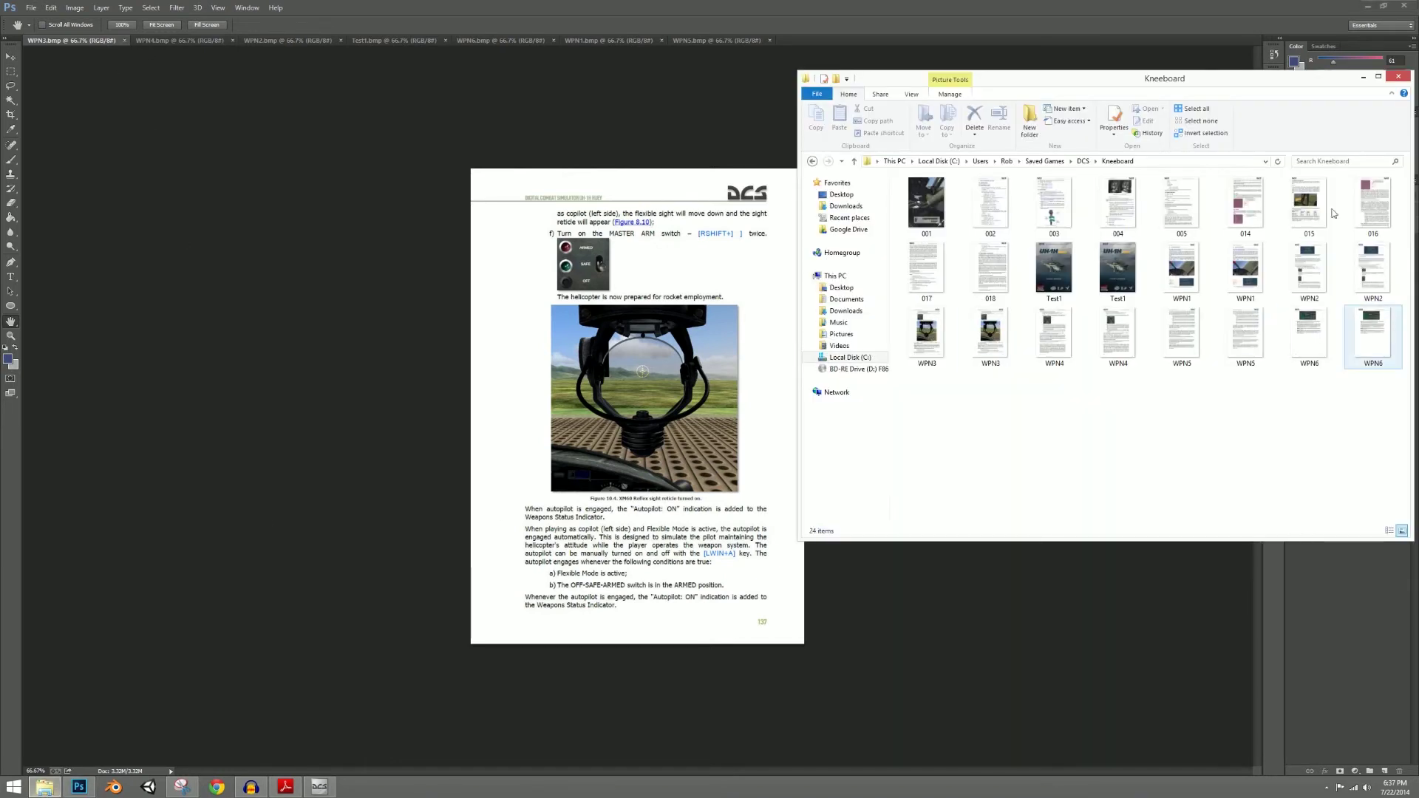
pyautogui.moveTo(1248, 82); pyautogui.dragTo(830, 170)
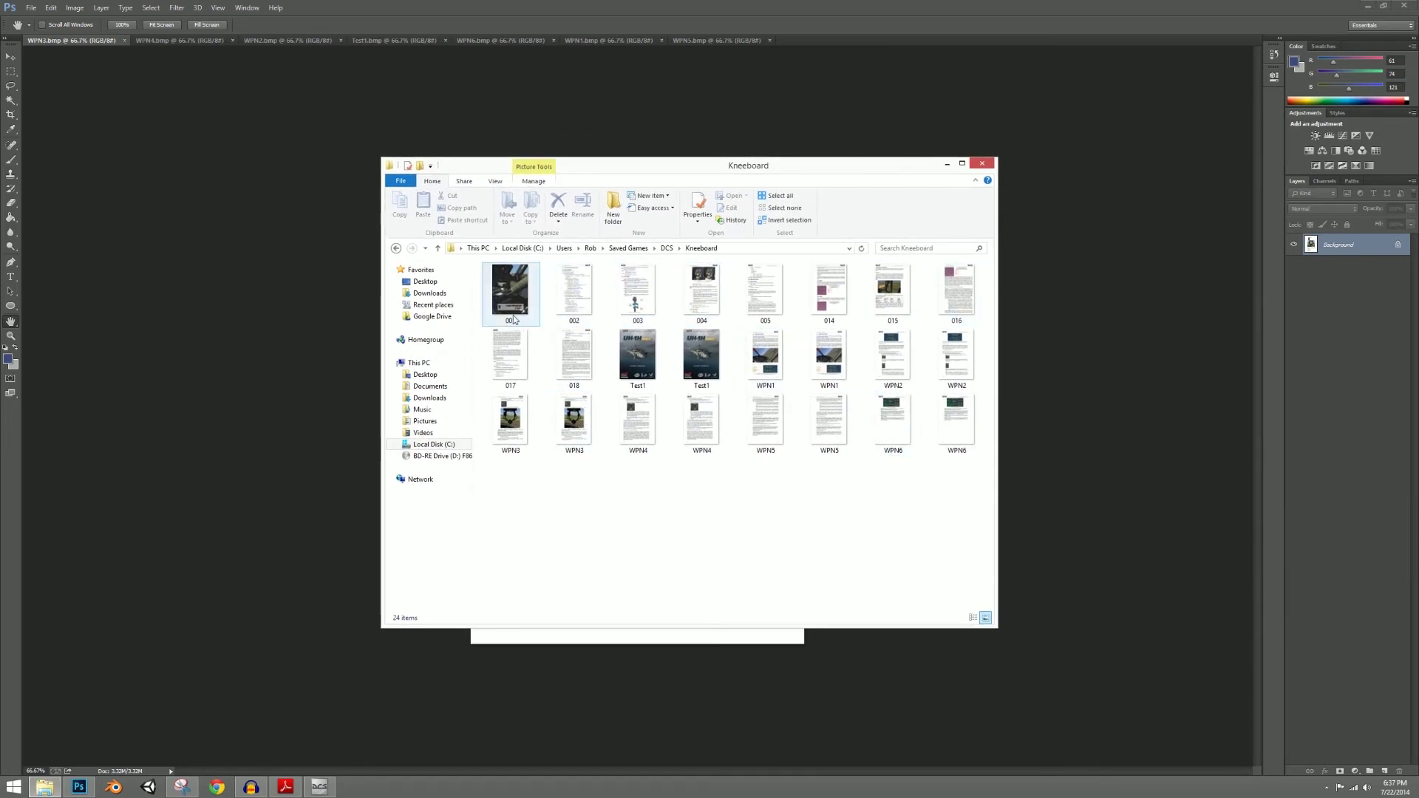
pyautogui.moveTo(514, 320)
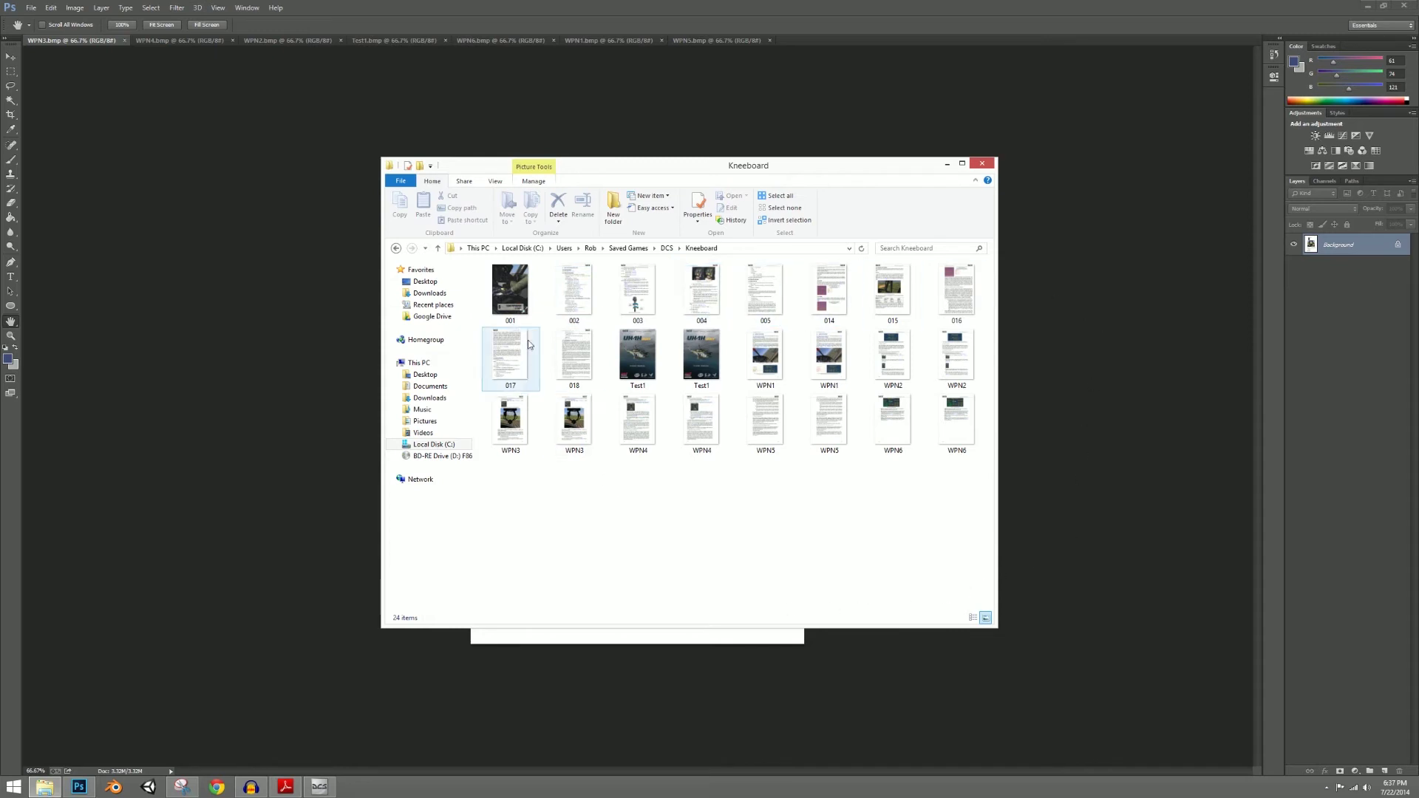
pyautogui.doubleClick(513, 324)
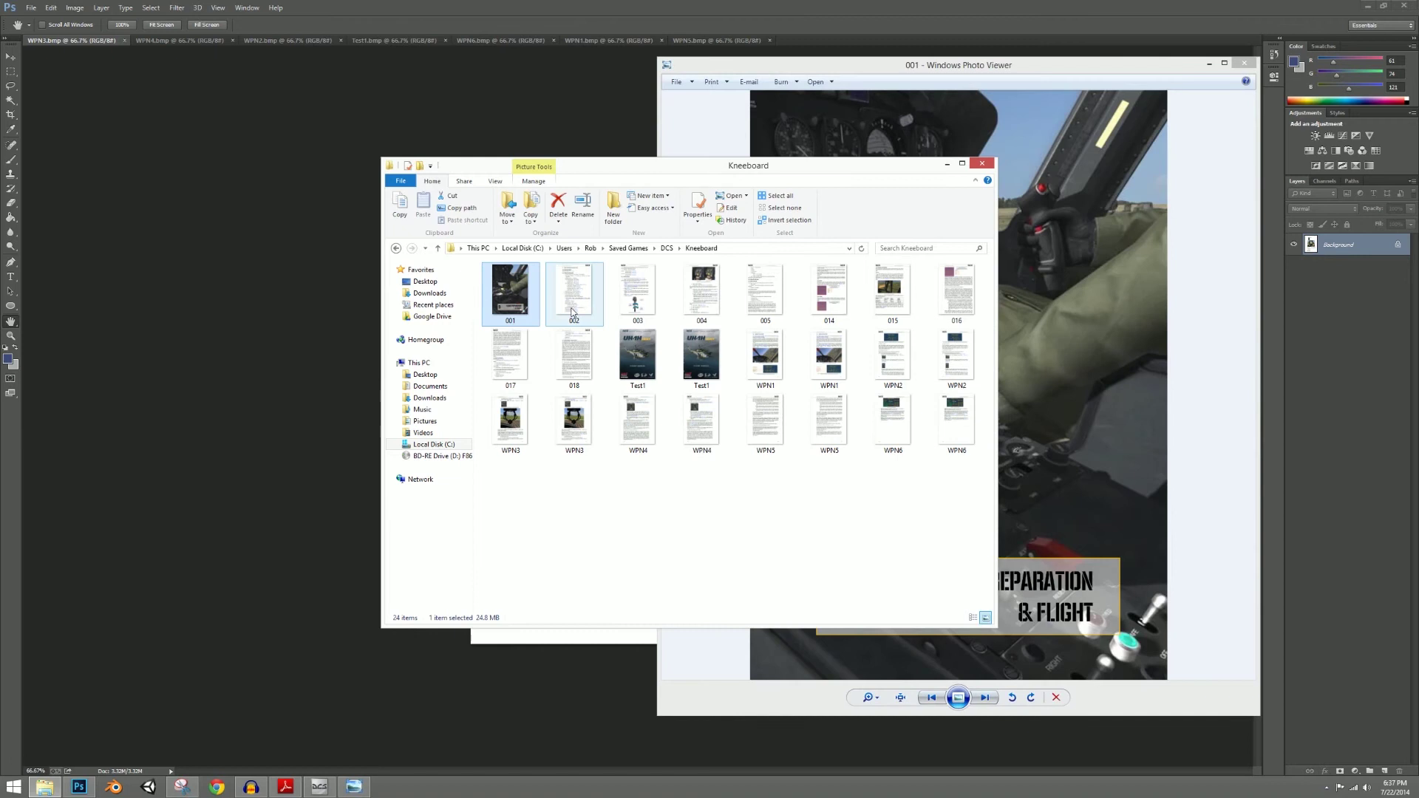
# - Rename the image file 001 in the Kneeboard folder as 1
pyautogui.click(511, 321)
pyautogui.write('1')
pyautogui.press('Return')
pyautogui.click(543, 347)
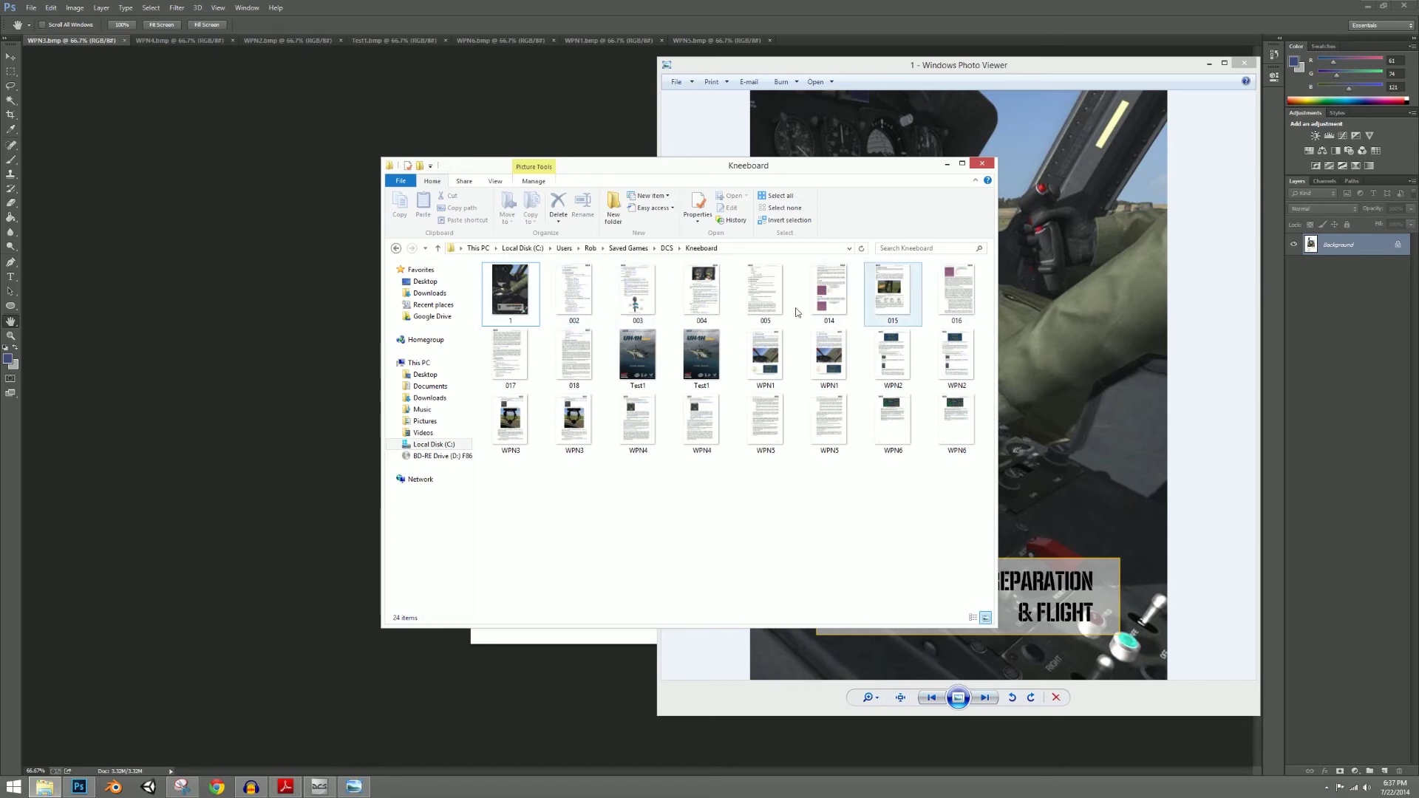
# - Rename the first kneeboard image back to 001
pyautogui.click(526, 319)
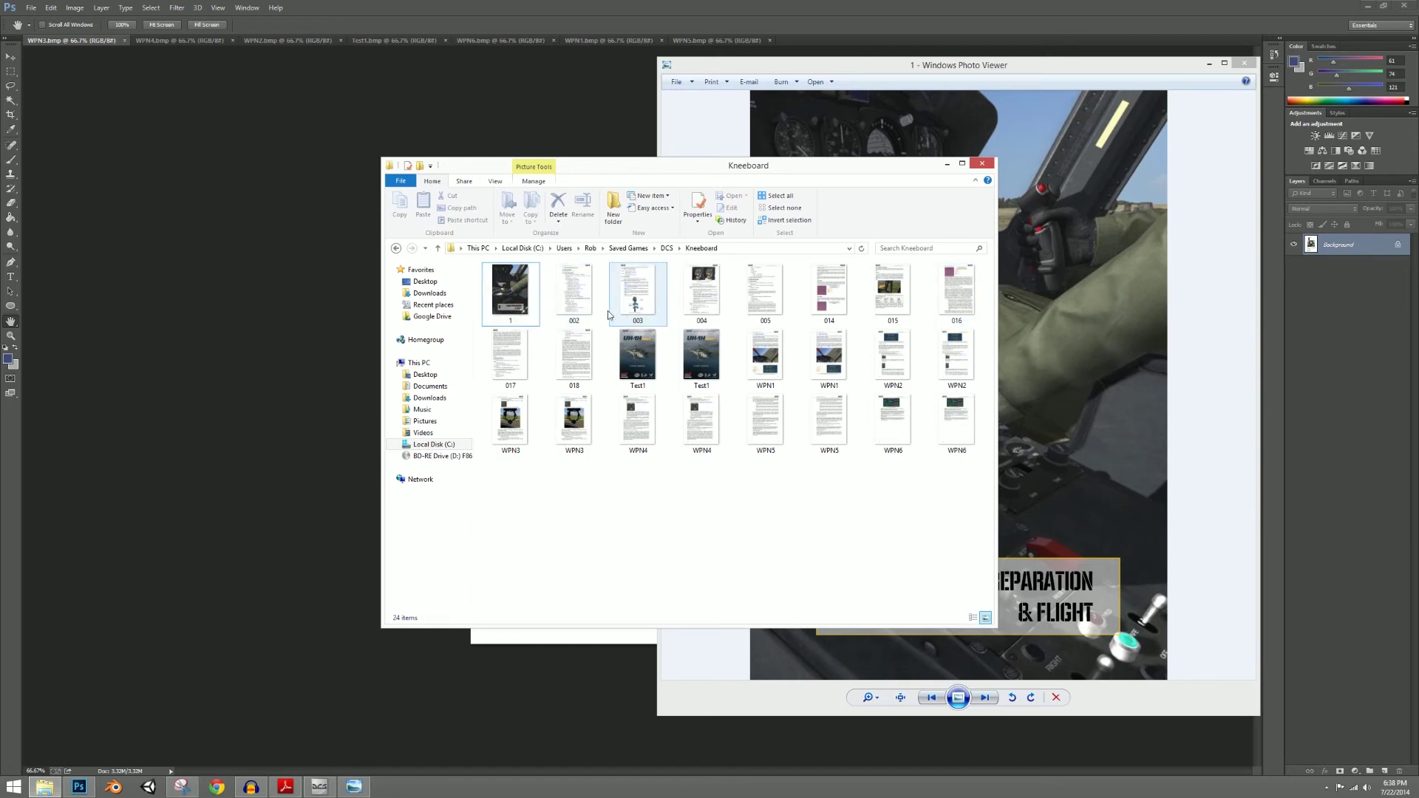
pyautogui.click(506, 323)
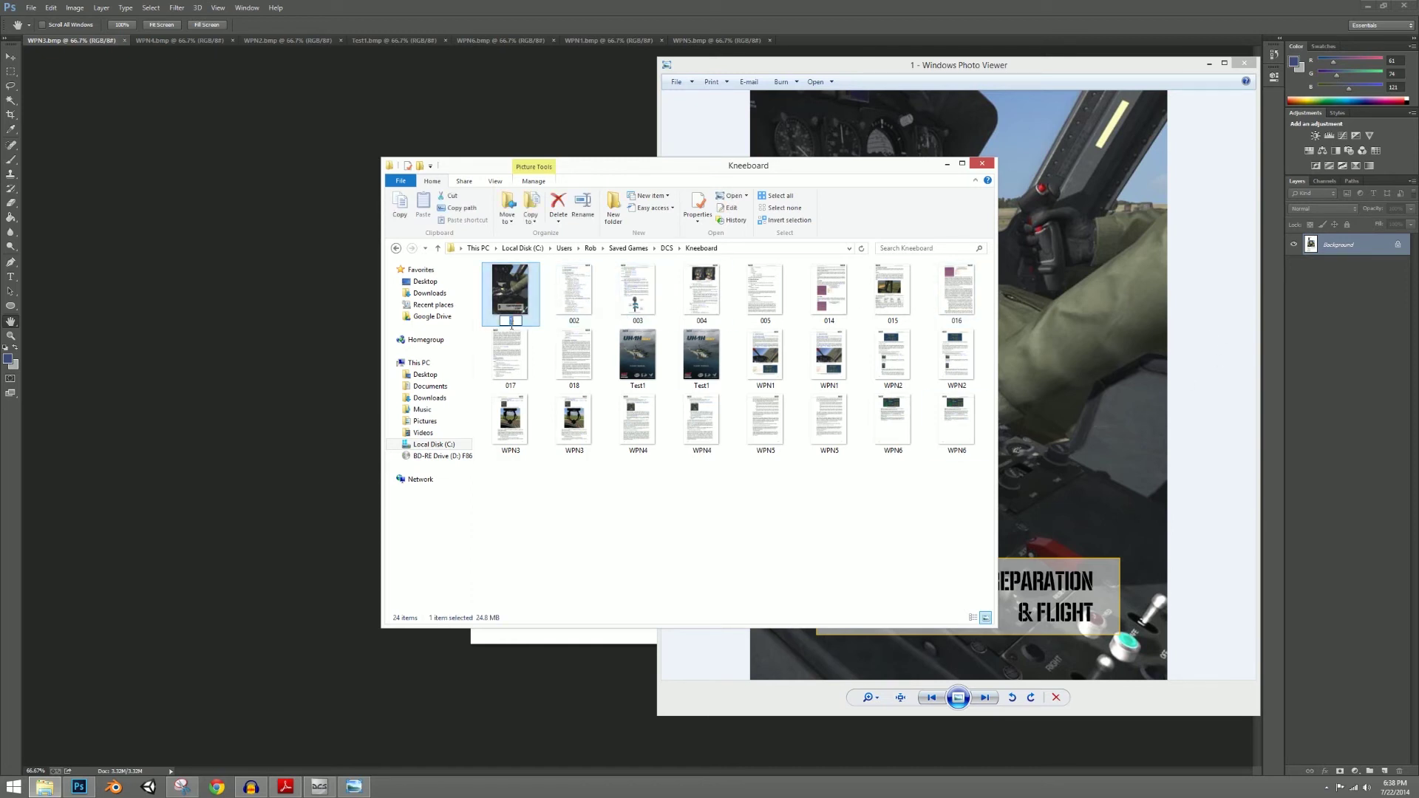
pyautogui.write('001')
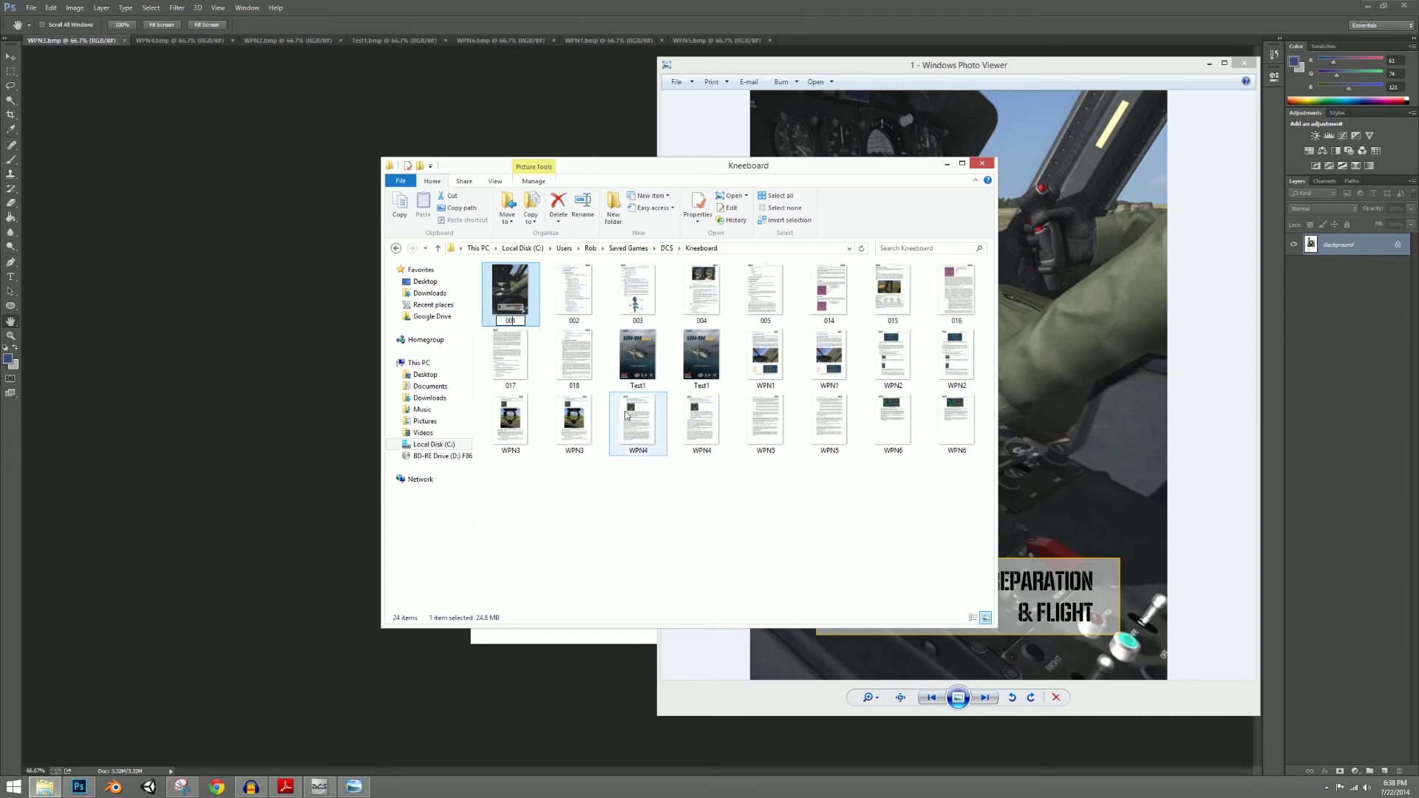
pyautogui.click(721, 344)
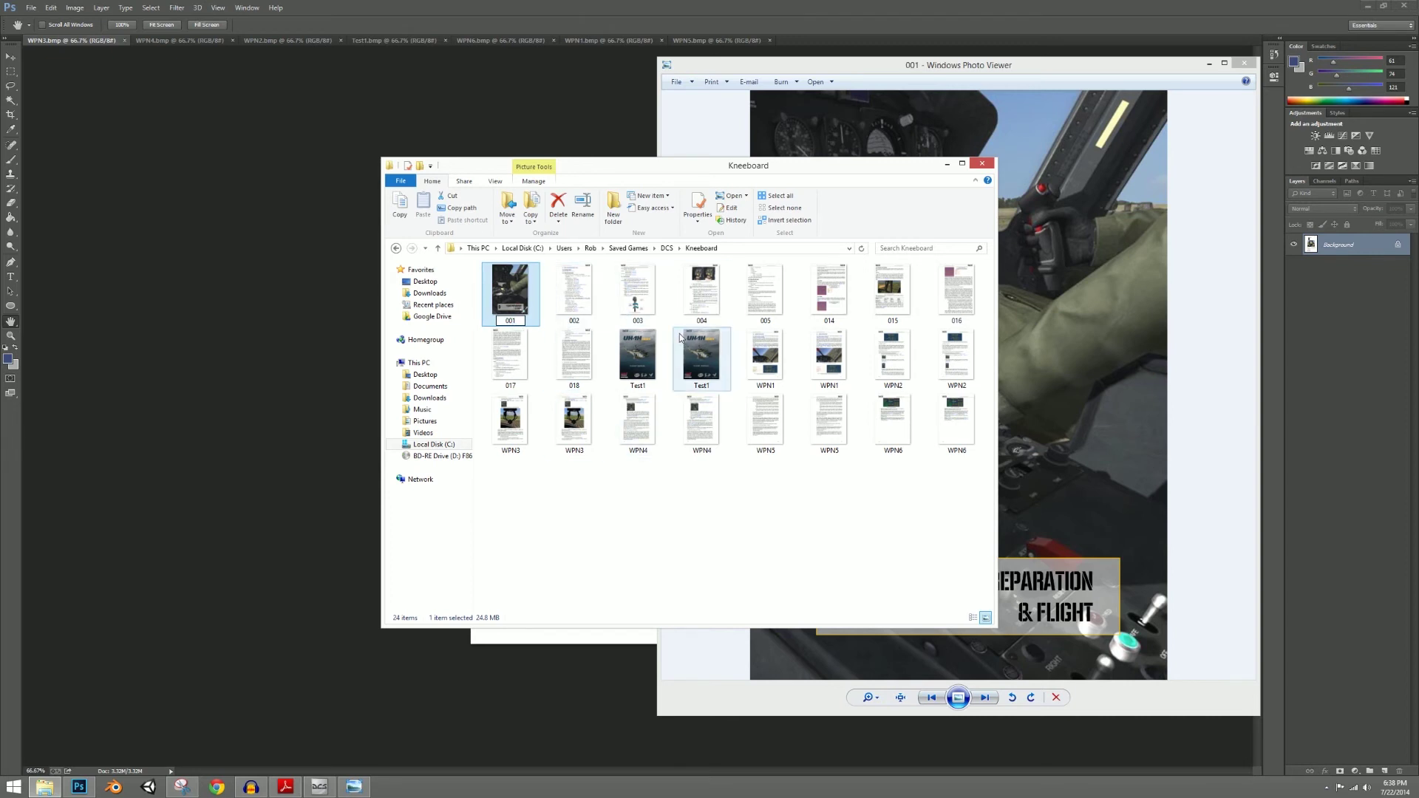
pyautogui.click(861, 547)
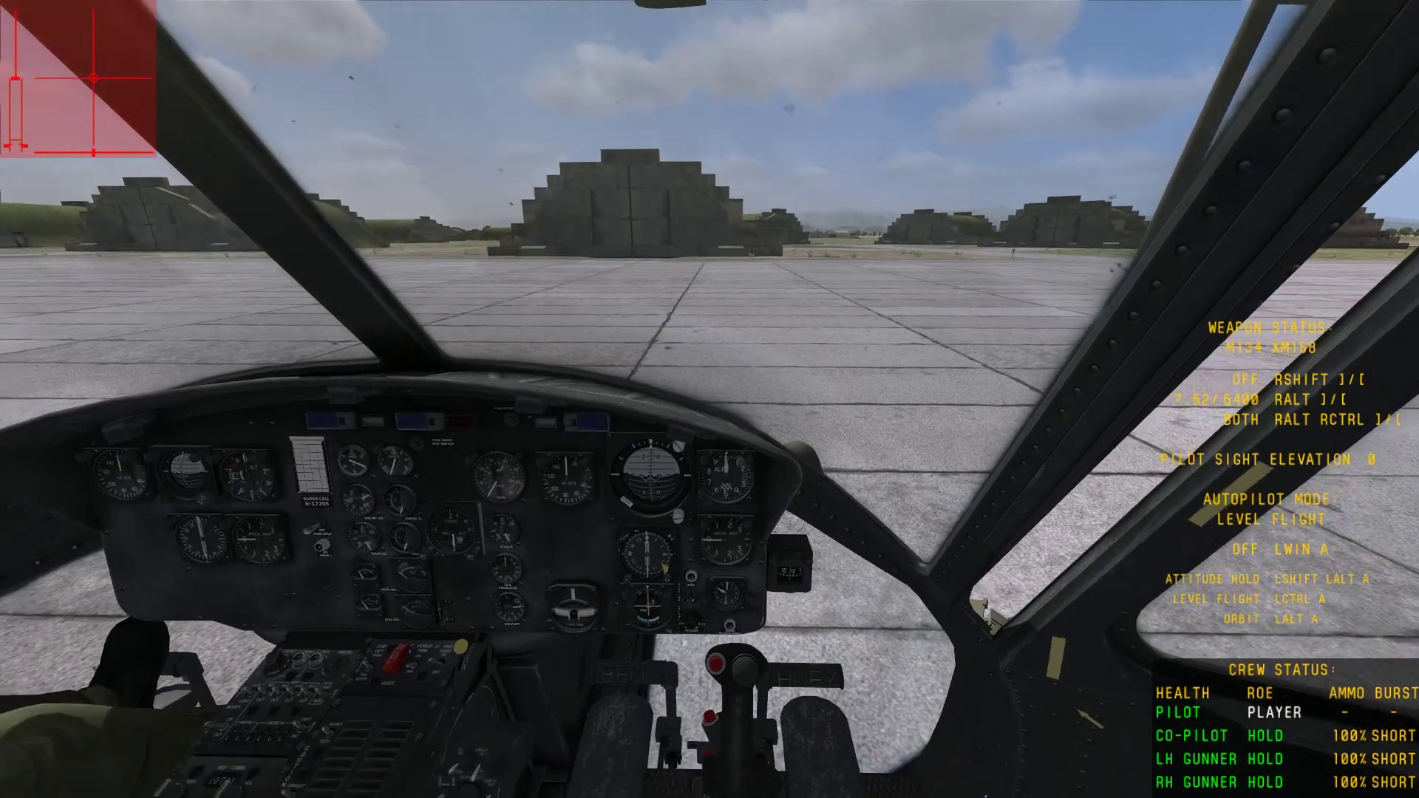
# - Display the kneeboard in the DCS helicopter cockpit and page backwards to the Flight Preparation & Flight cover page
pyautogui.hotkey('shift', 'k')
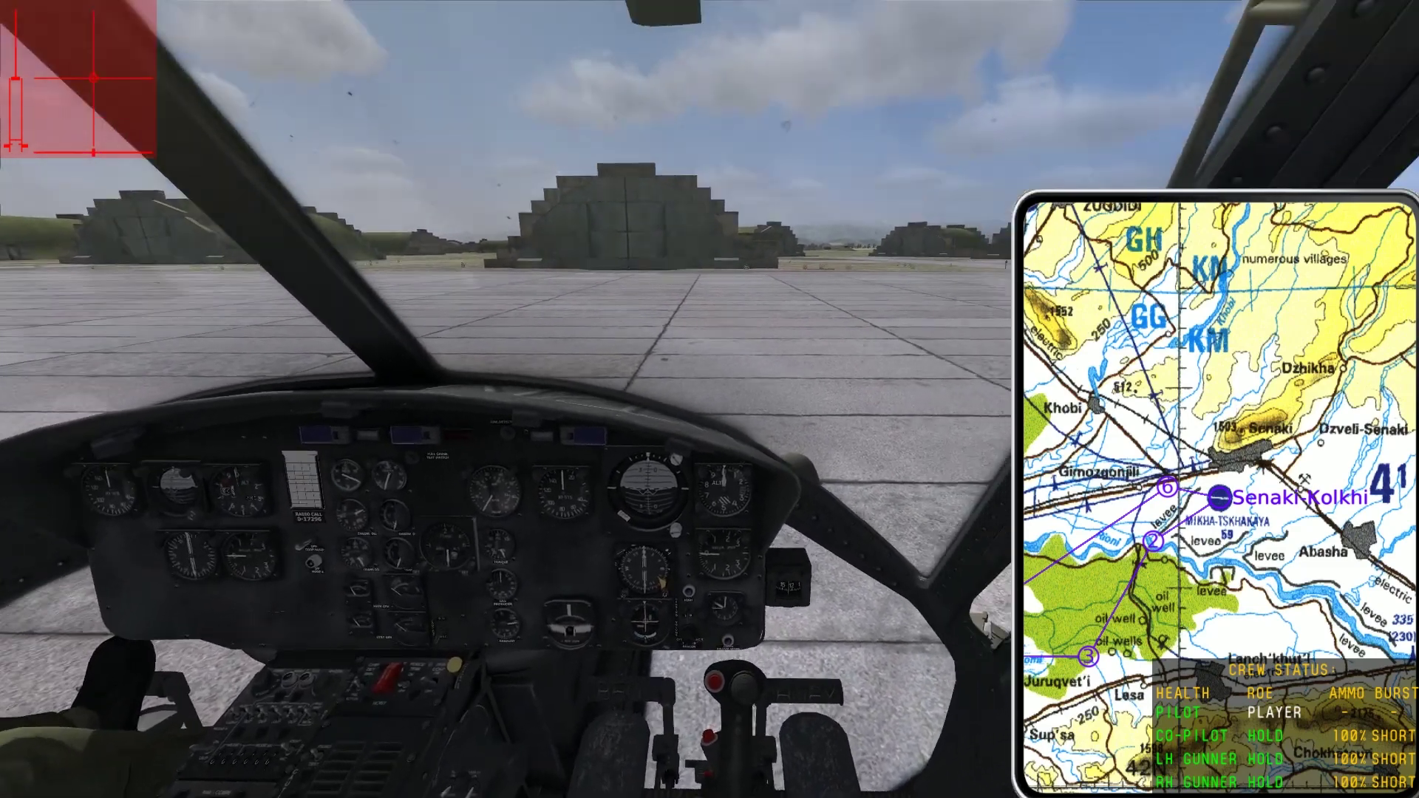
pyautogui.press('[')
pyautogui.press('[')
pyautogui.press('[')
pyautogui.press('[')
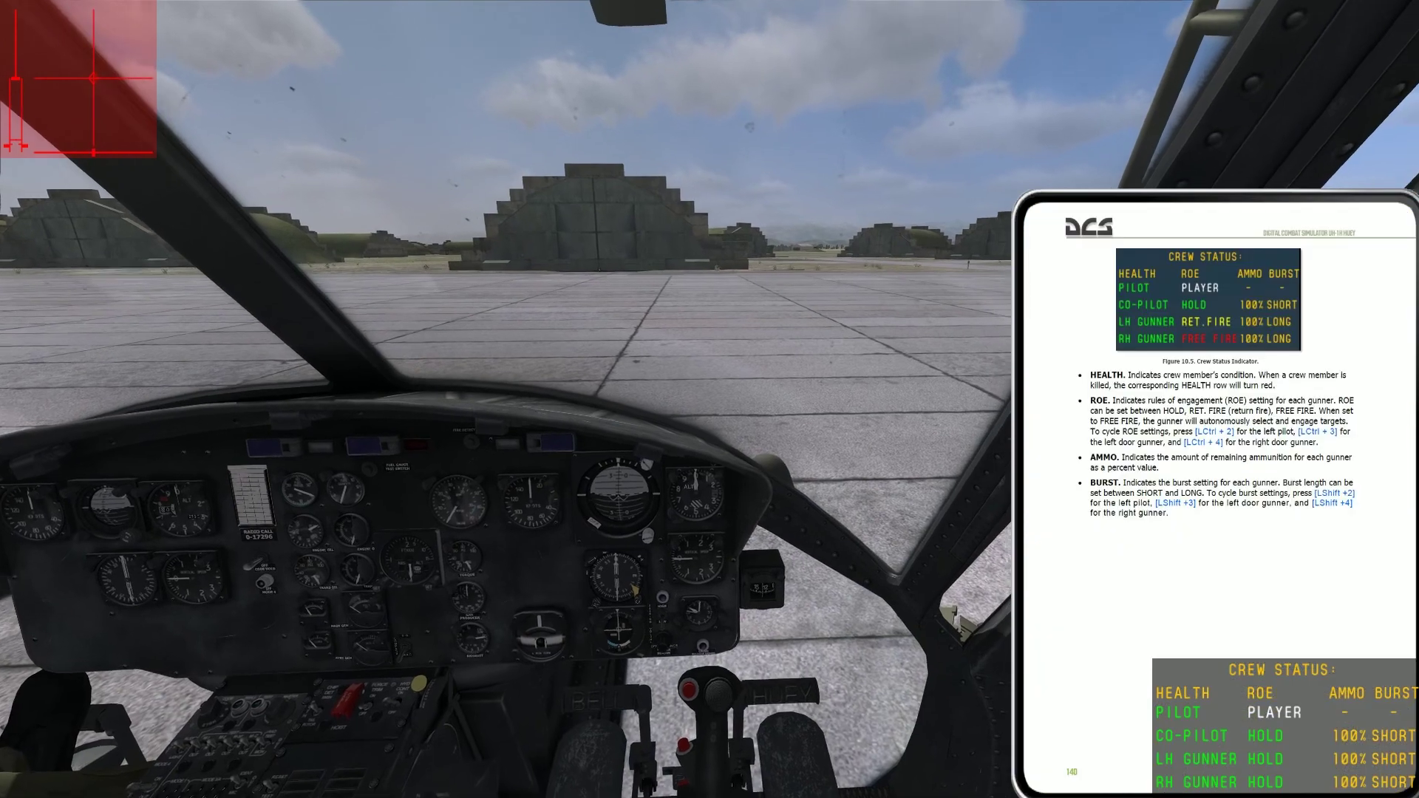
pyautogui.press('[')
pyautogui.press('[')
pyautogui.press('[')
pyautogui.press('[')
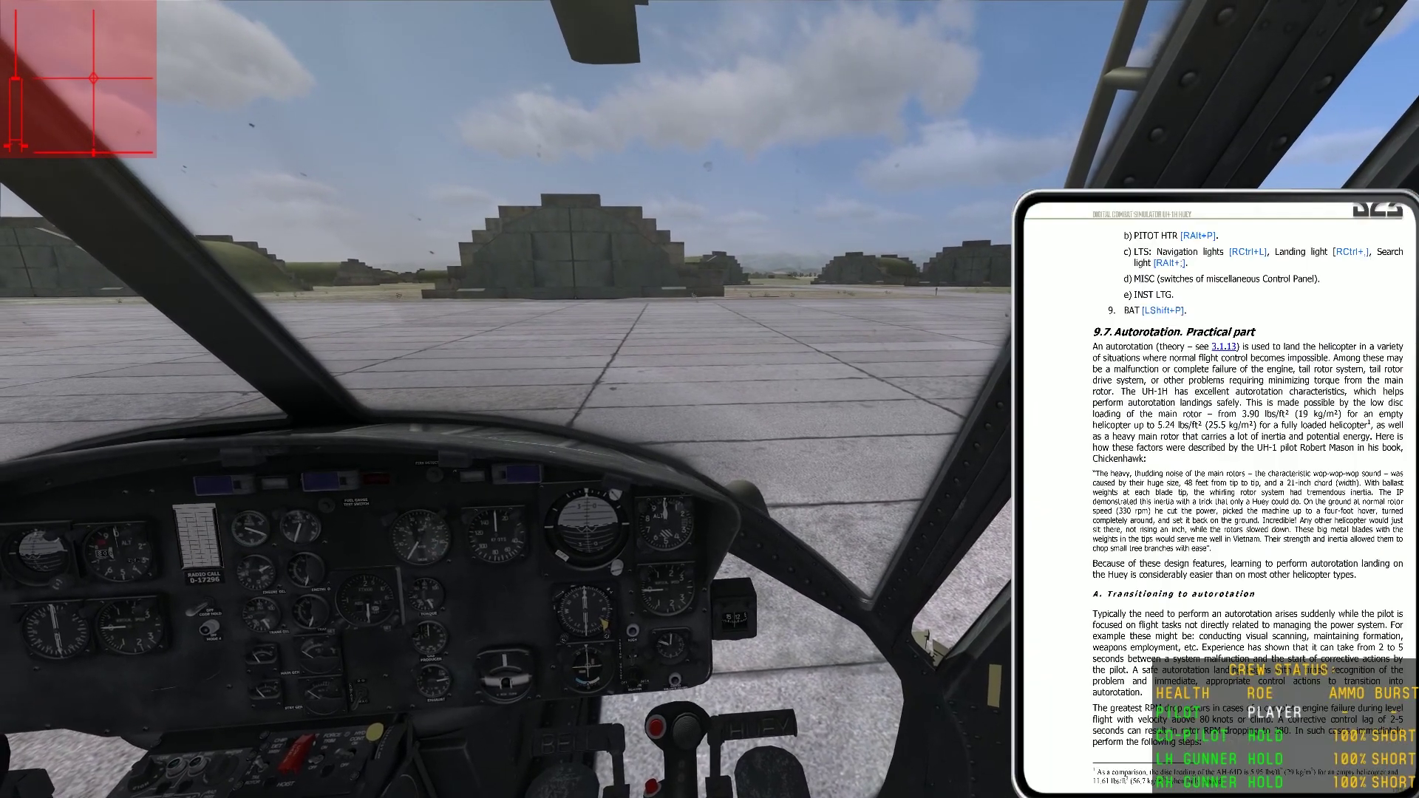
pyautogui.press('[')
pyautogui.press('[')
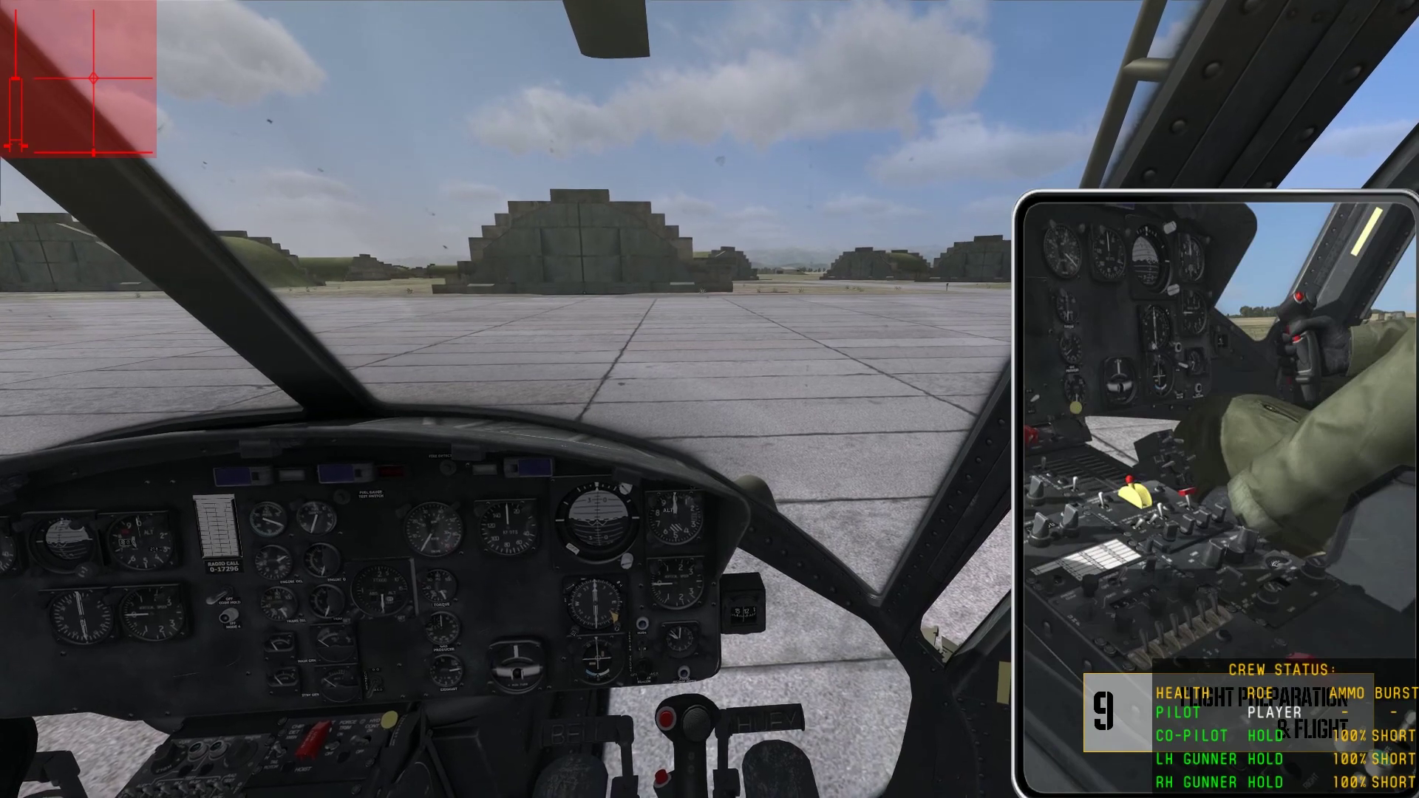
# - Page the kneeboard forwards through the flight procedure and autorotation pages to the Combat Employment chapter page
pyautogui.press(']')
pyautogui.press(']')
pyautogui.press(']')
pyautogui.press(']')
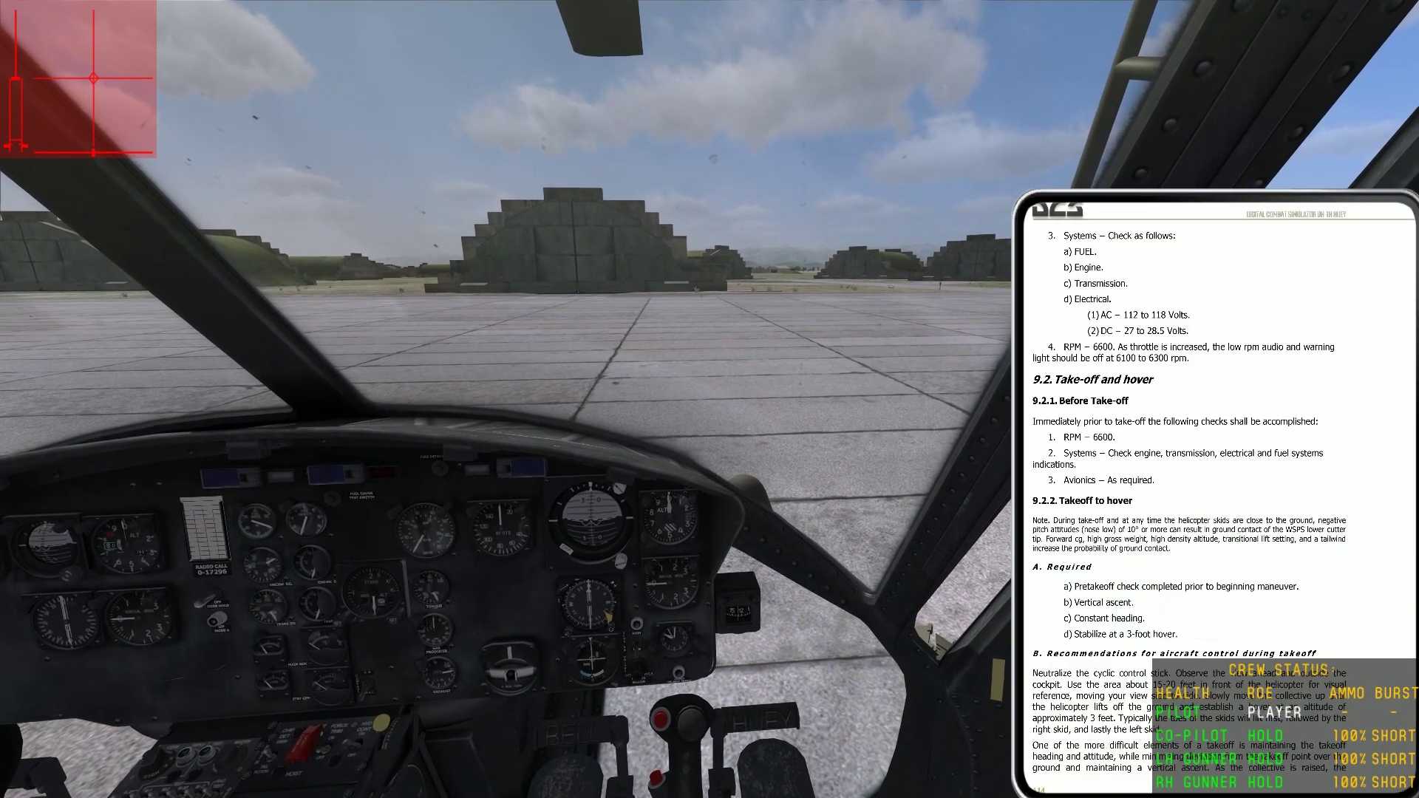
pyautogui.press(']')
pyautogui.press(']')
pyautogui.press(']')
pyautogui.press(']')
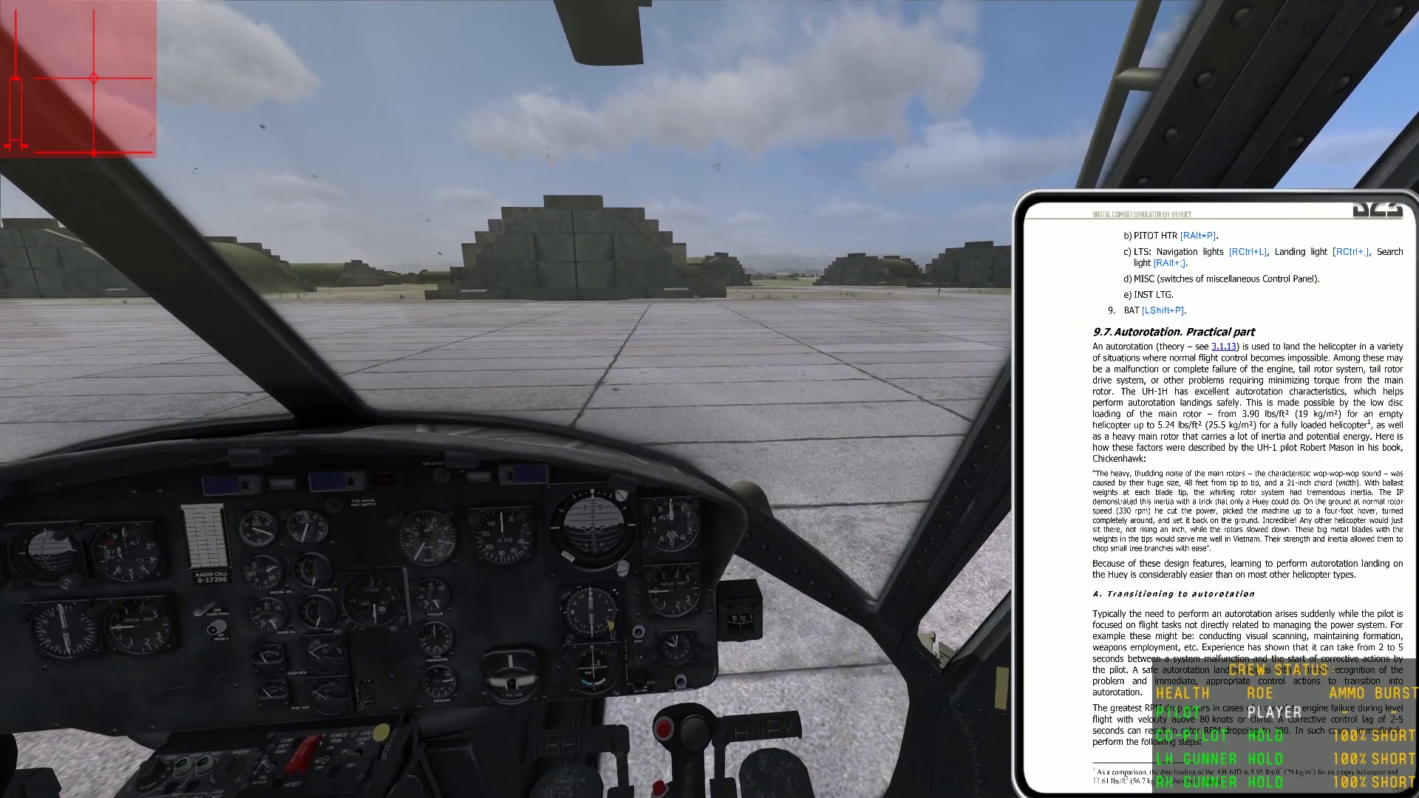
pyautogui.press(']')
pyautogui.press('[')
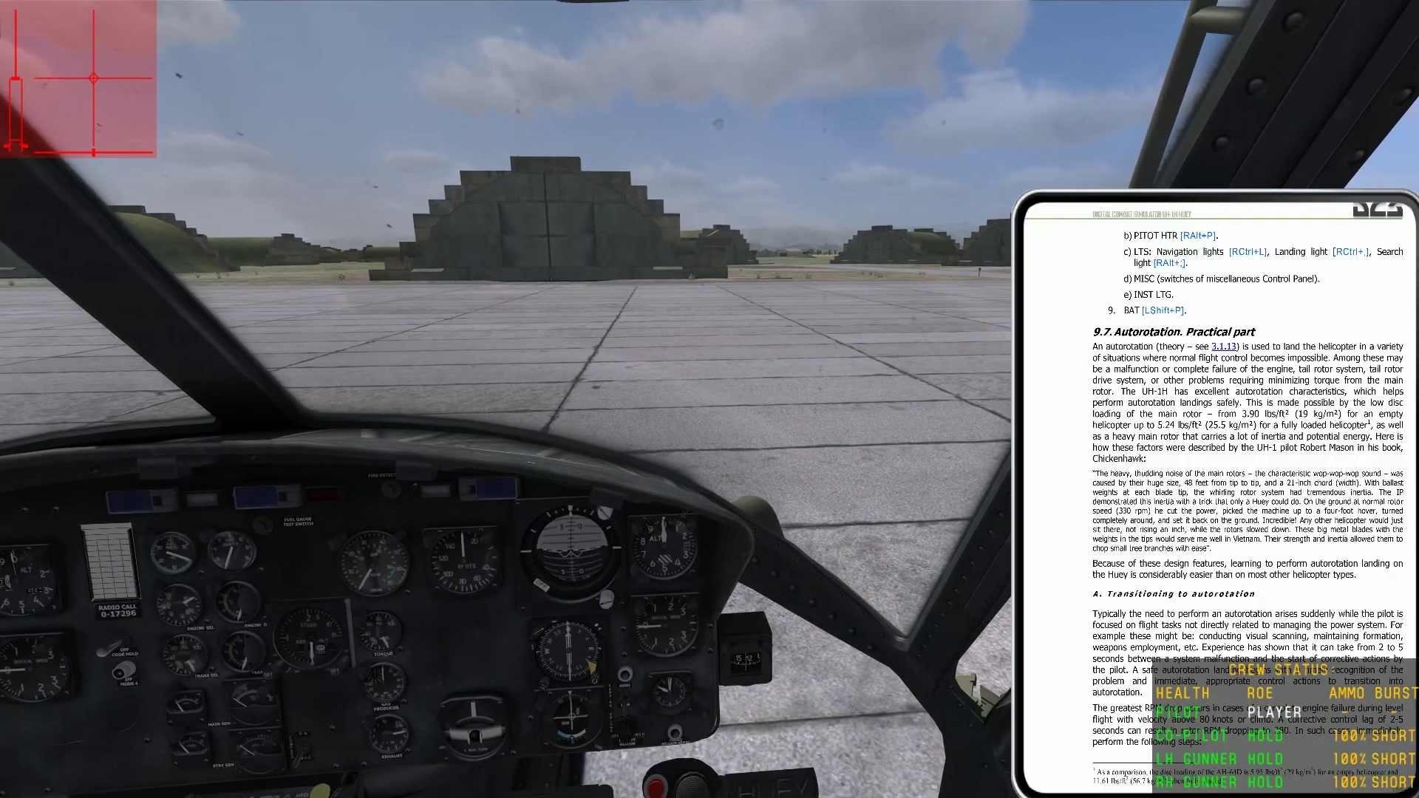
pyautogui.press(']')
pyautogui.press(']')
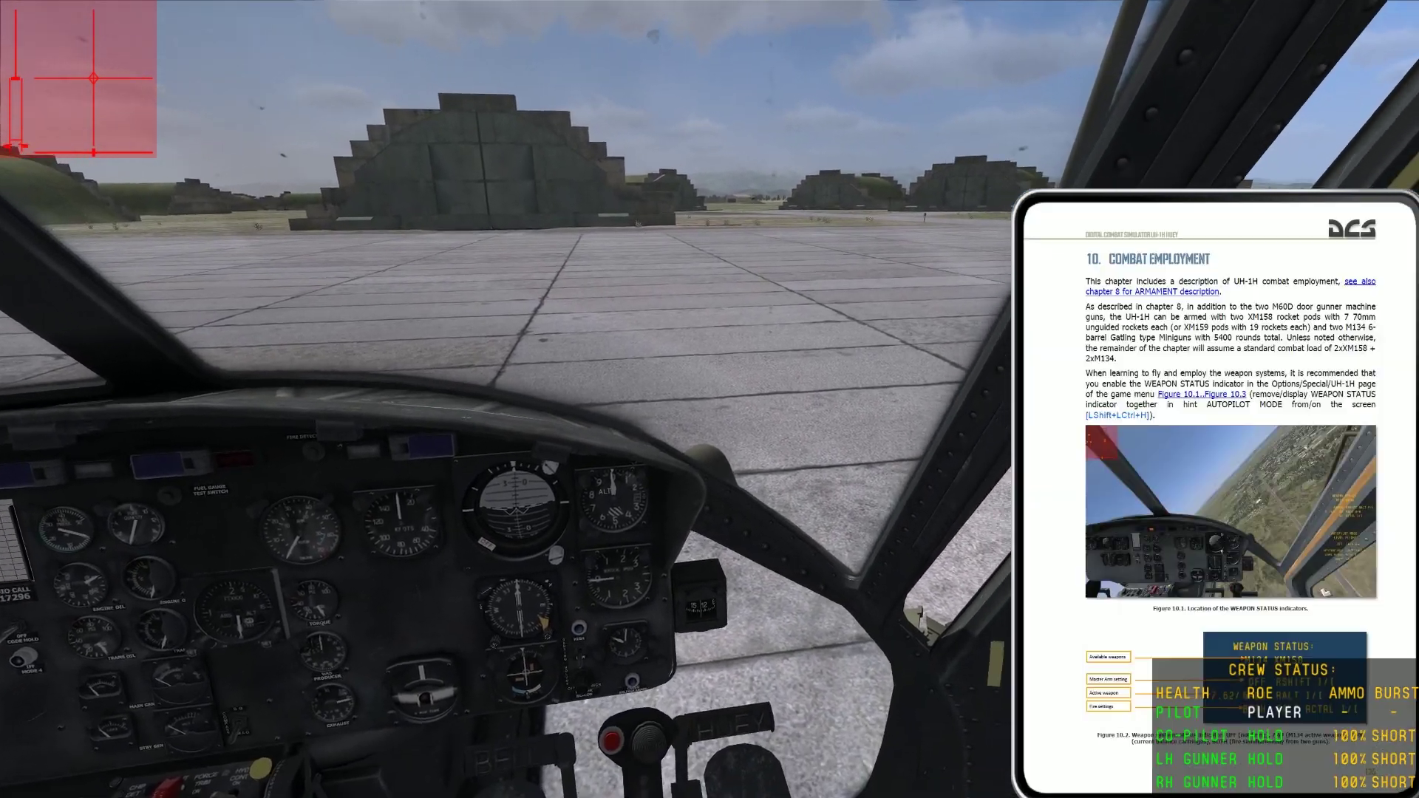
# - Page the kneeboard forwards through the weapon employment and attack pages to the overview map with the flight route
pyautogui.press(']')
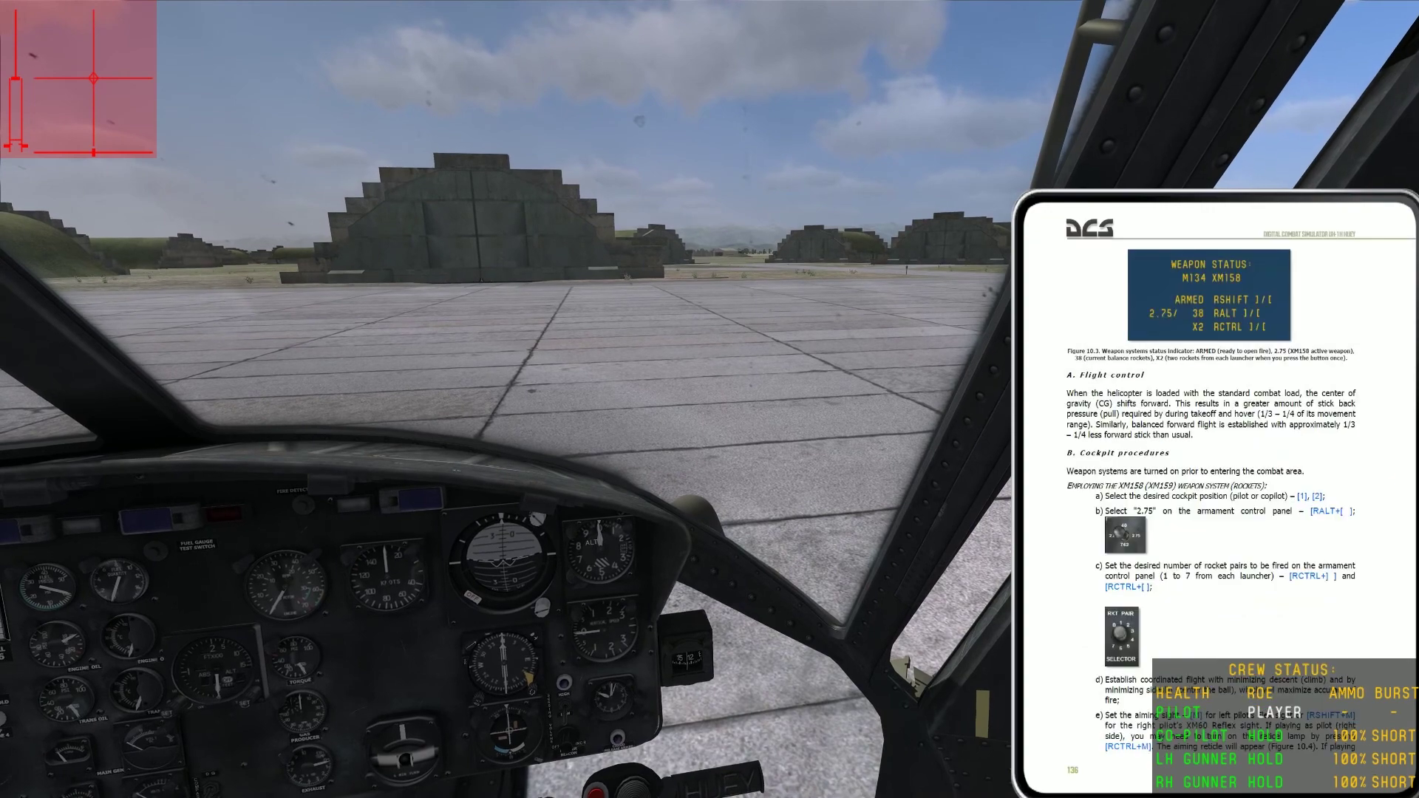
pyautogui.press(']')
pyautogui.press(']')
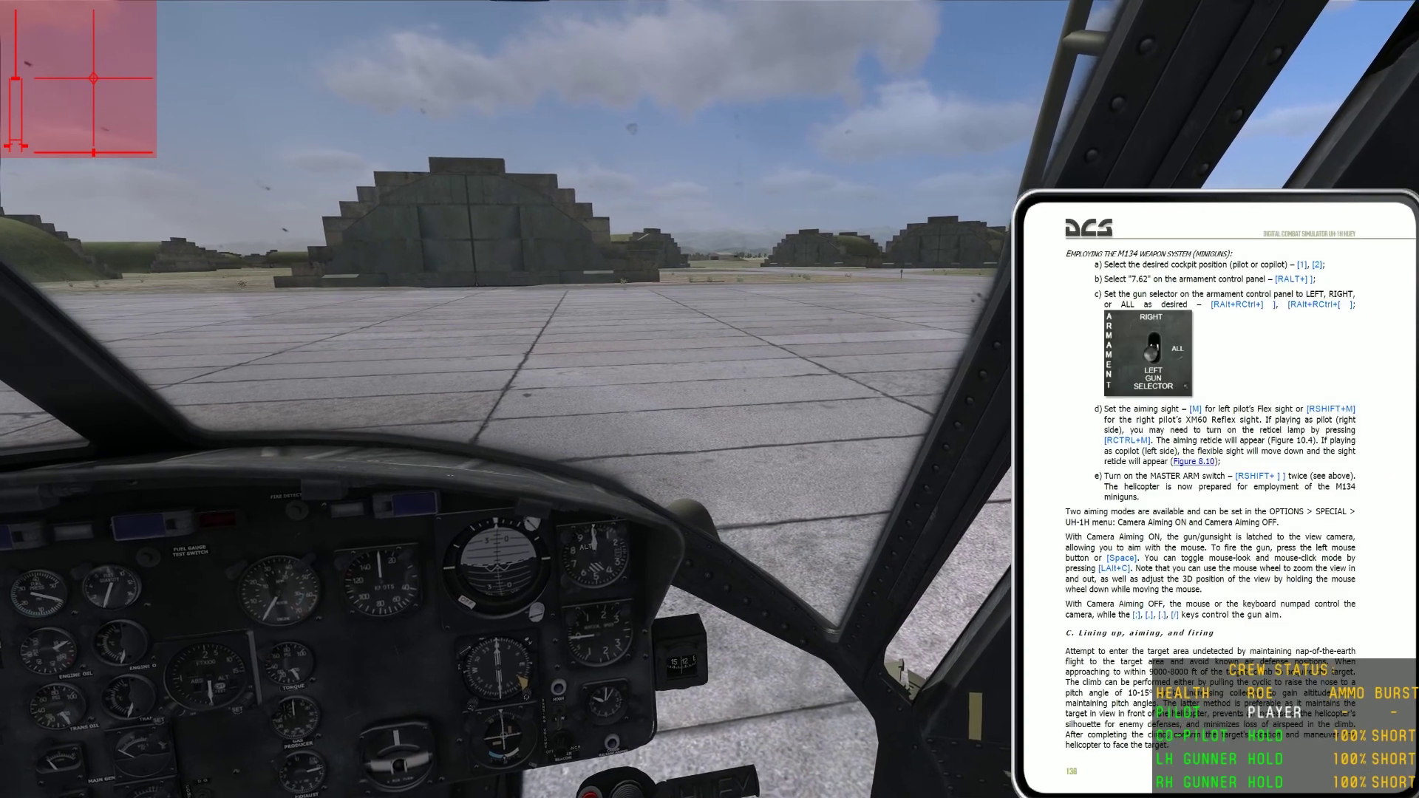
pyautogui.press(']')
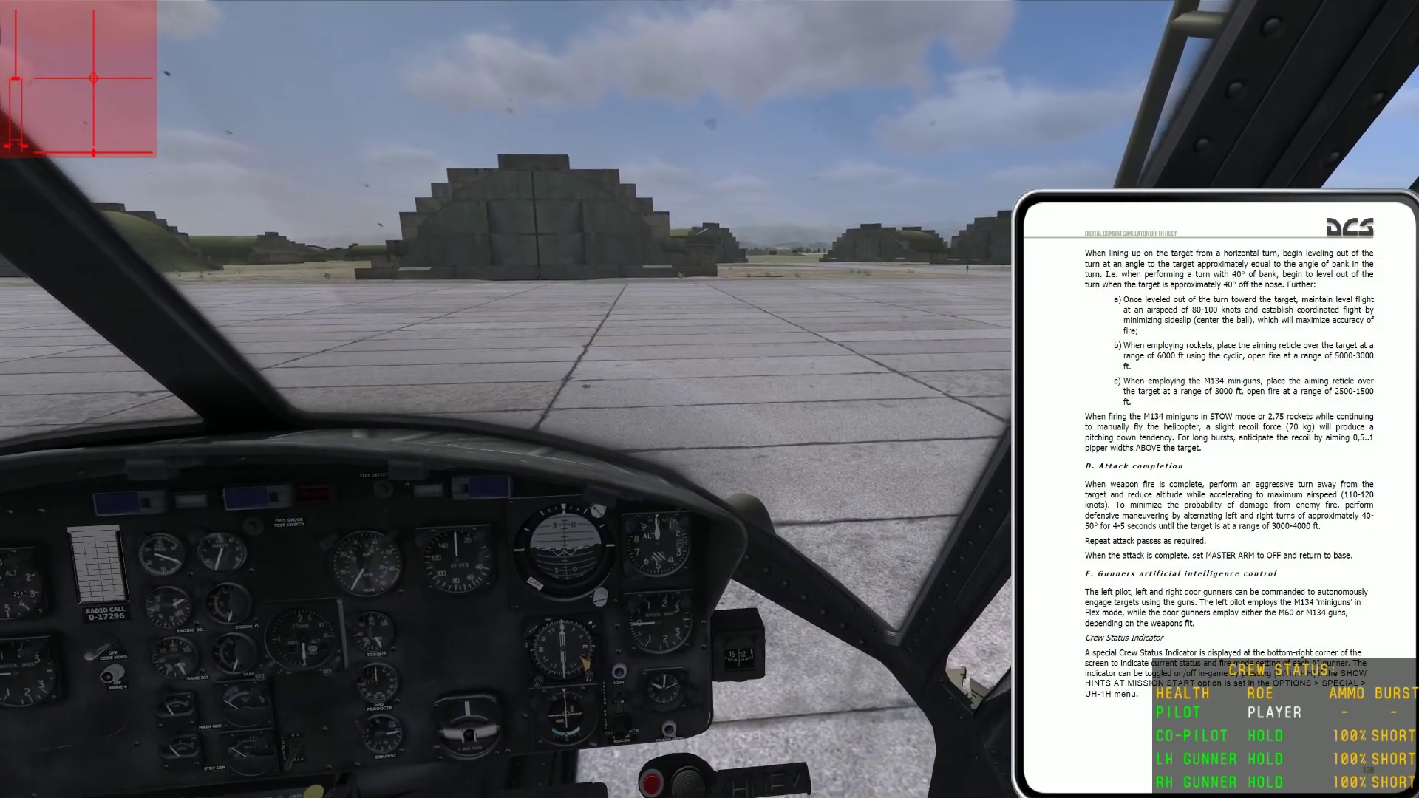
pyautogui.press(']')
pyautogui.press(']')
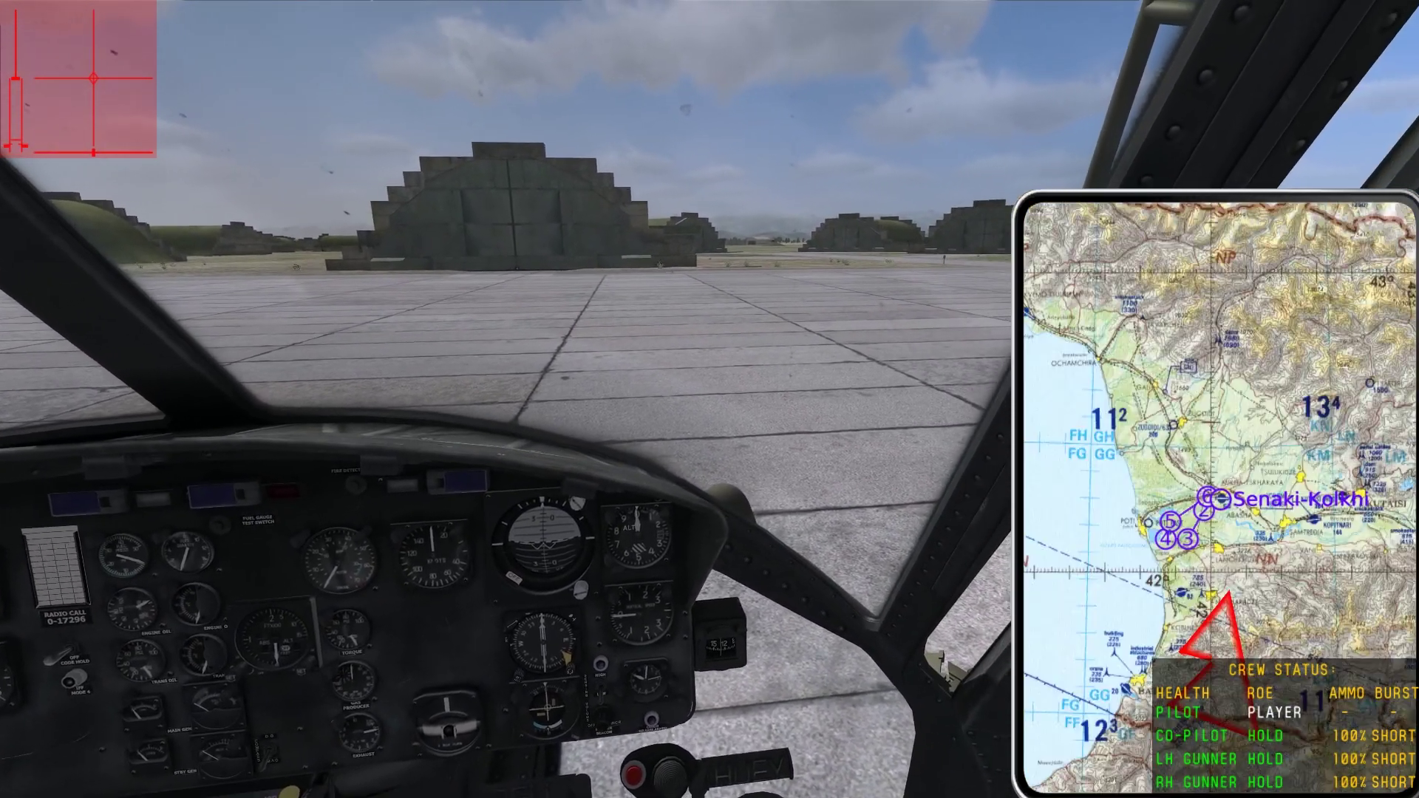